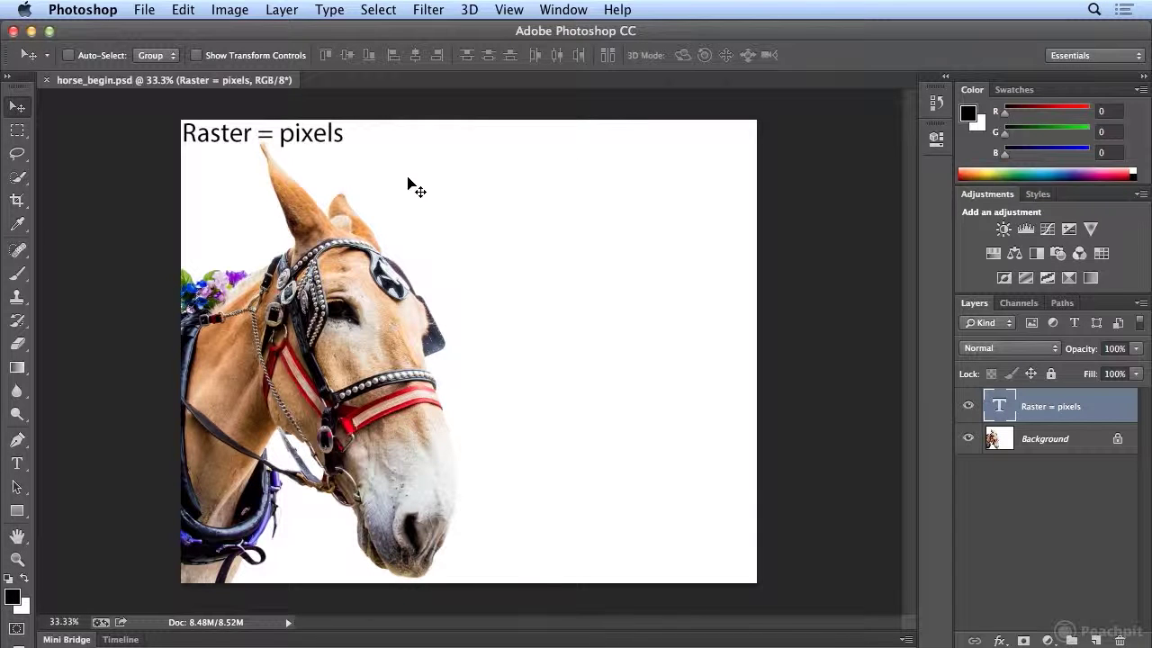
Step: Zoom in on the bridle buckle up to 3200% until its square pixels show
click(25, 561)
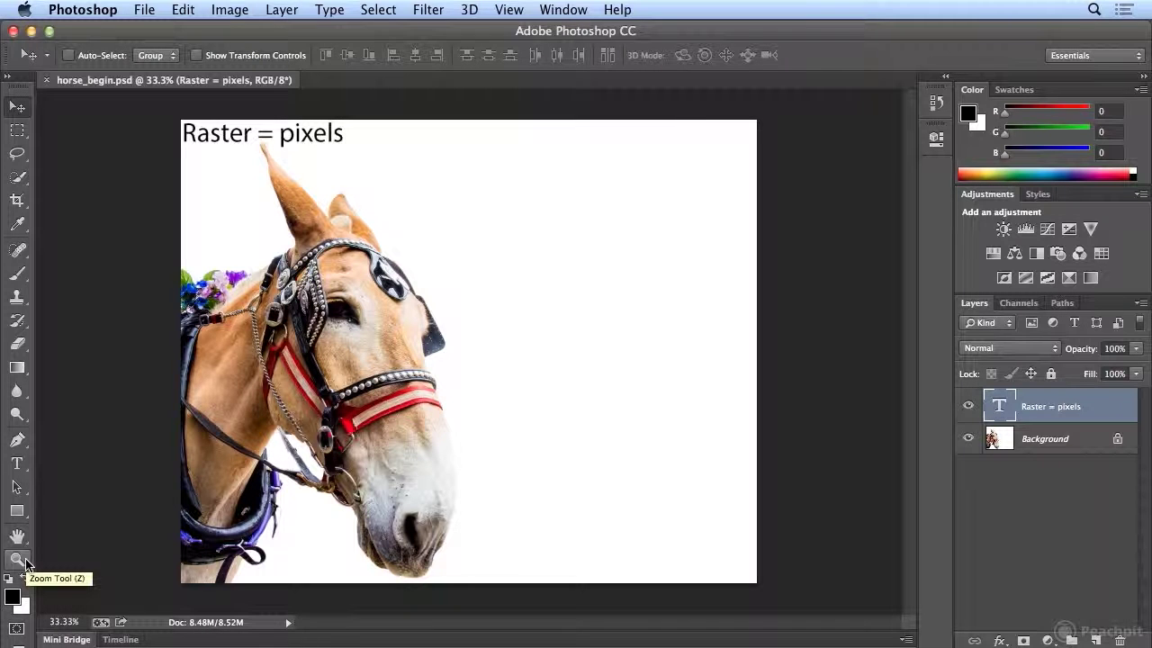
click(26, 562)
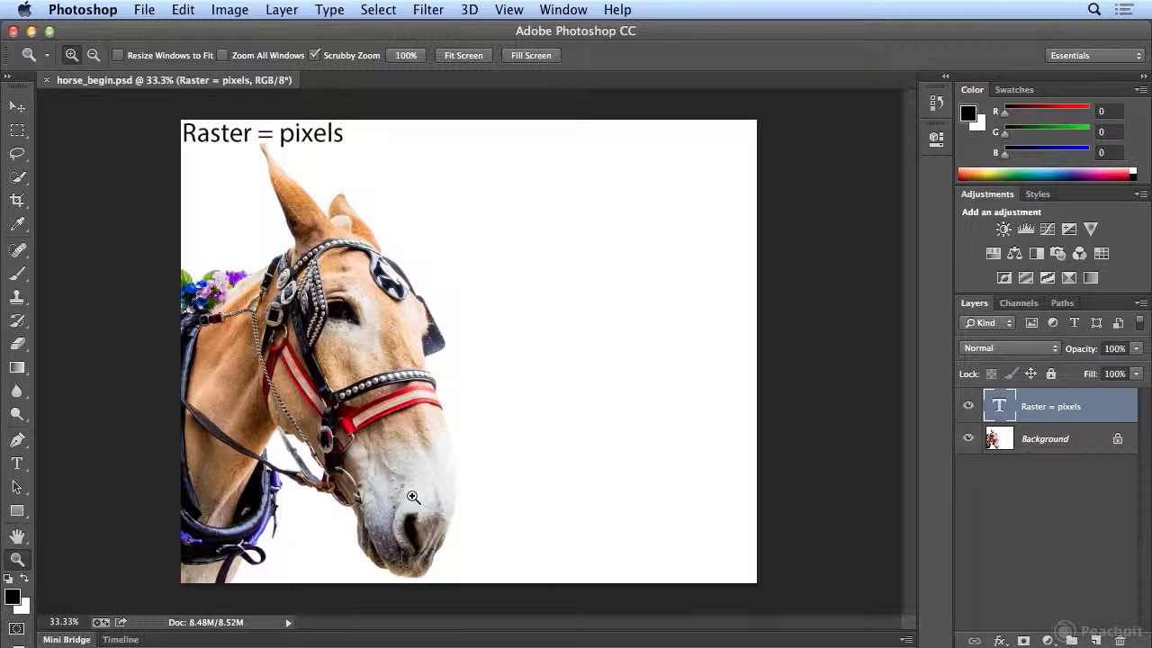
click(325, 437)
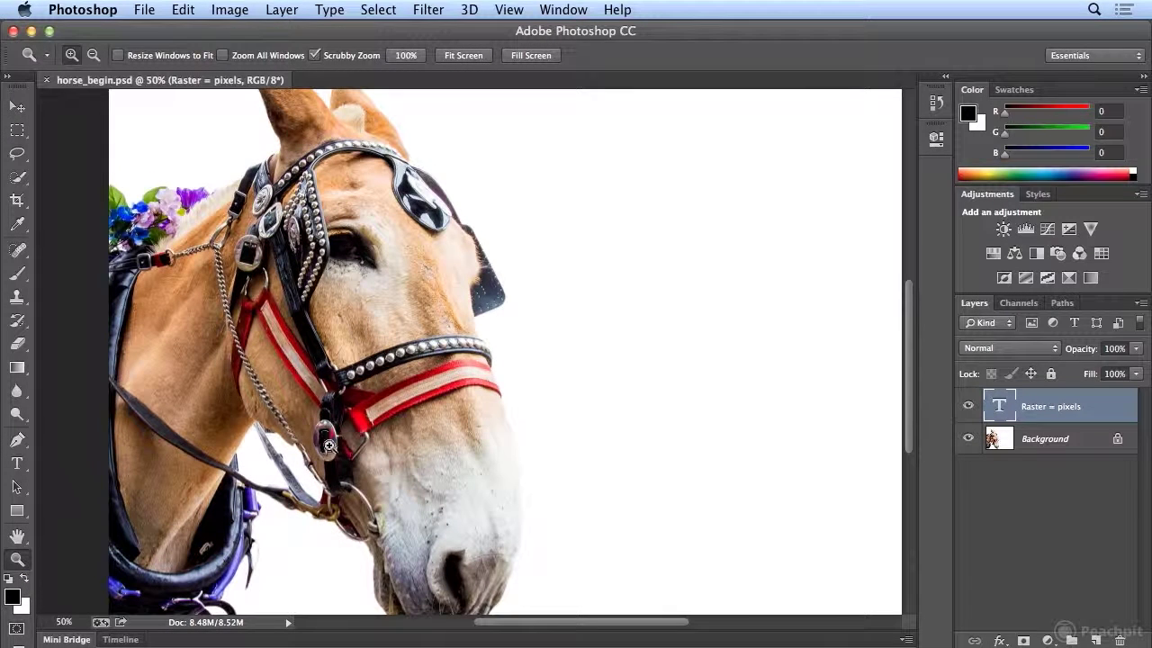
click(333, 446)
click(333, 446)
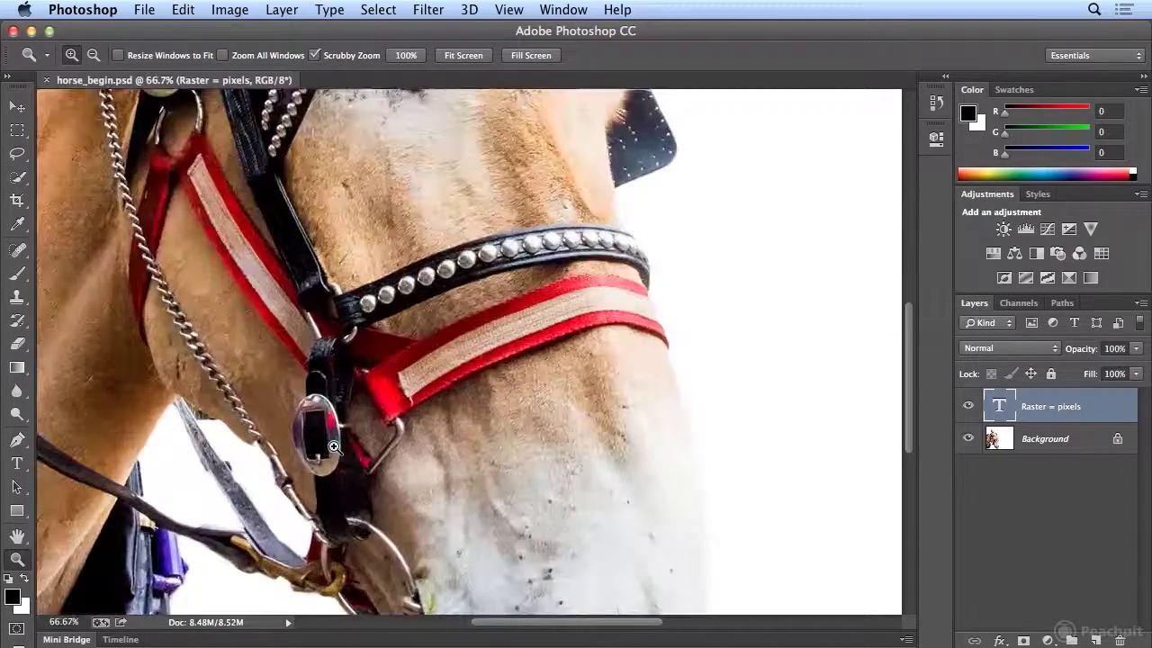
click(333, 446)
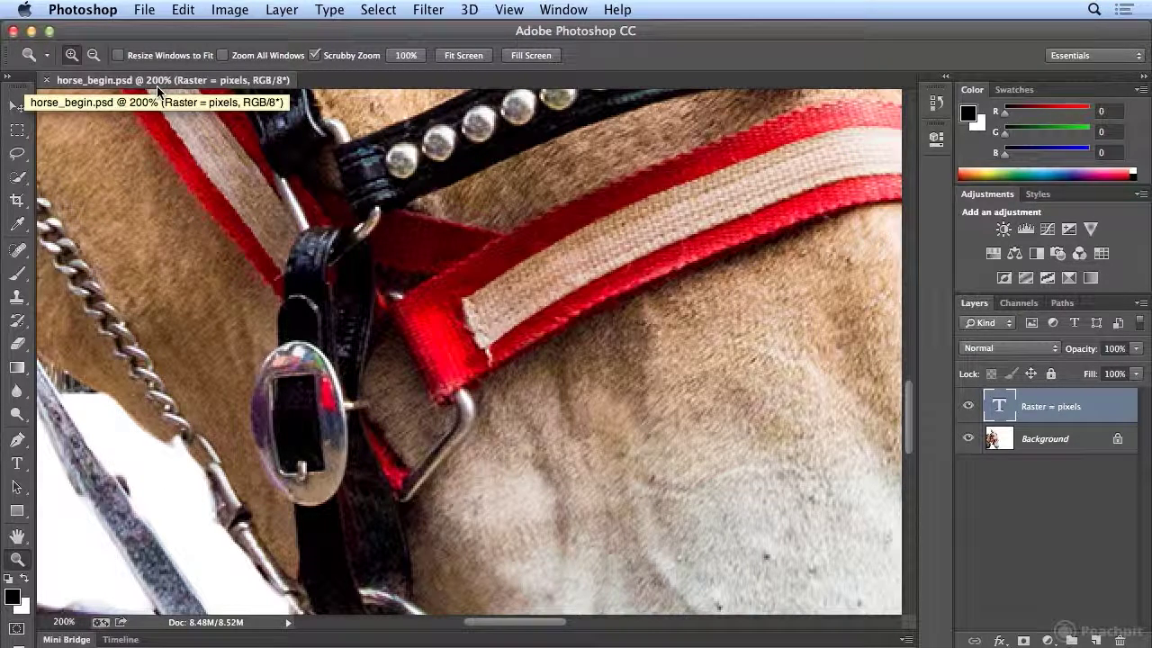
click(279, 402)
click(279, 404)
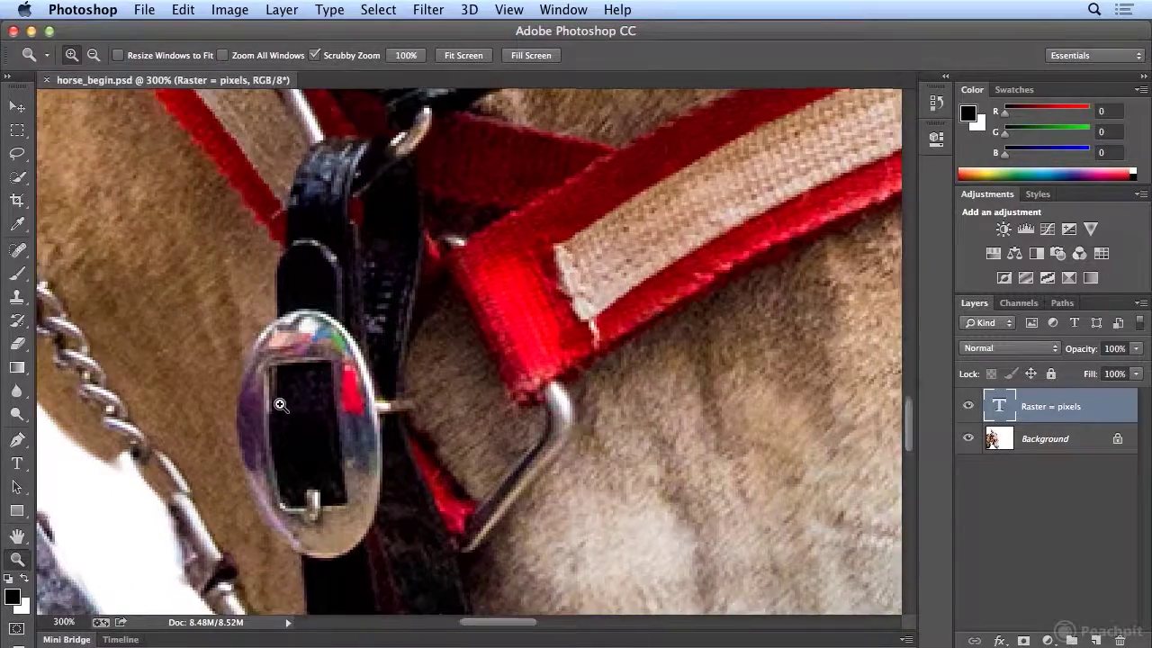
click(279, 405)
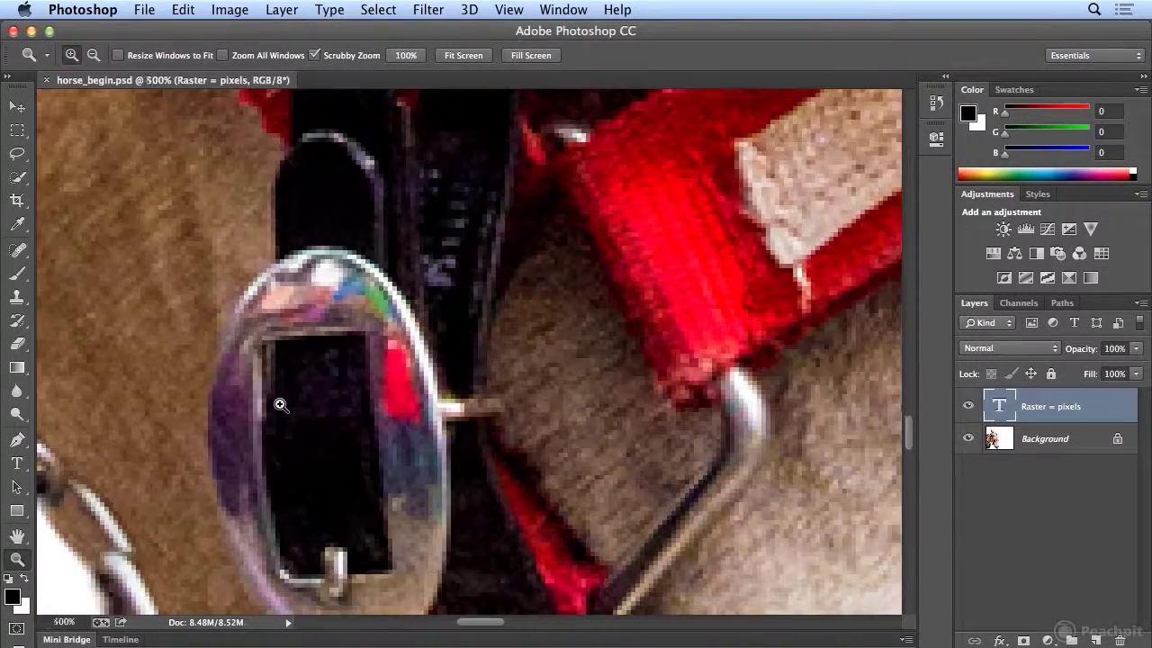
click(417, 343)
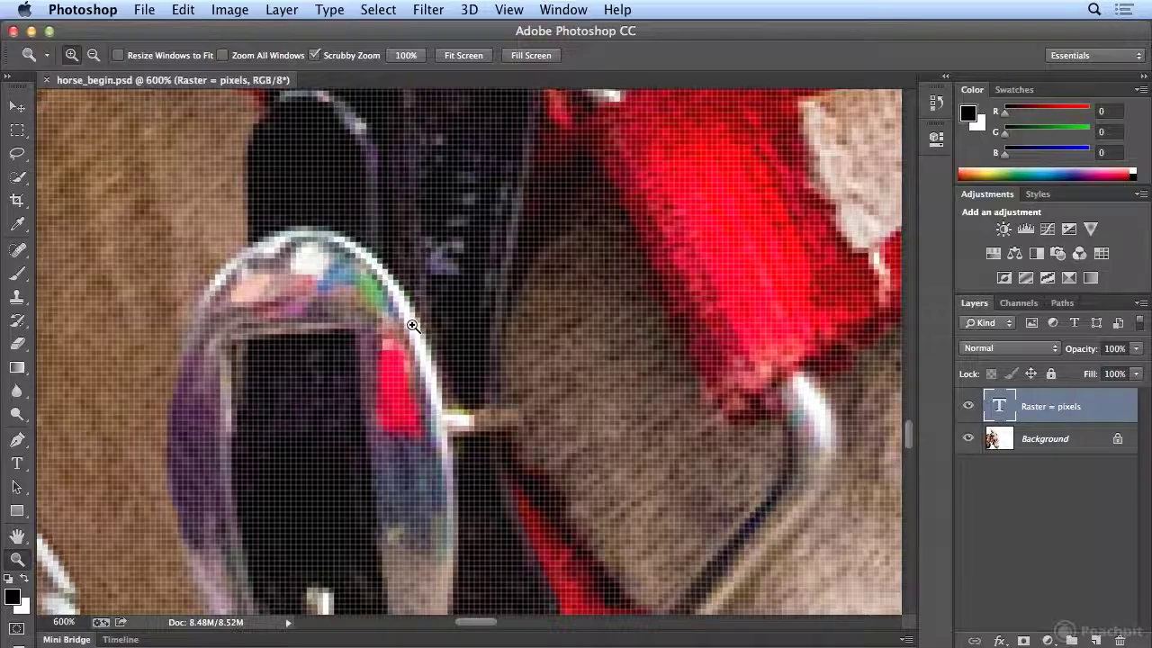
click(412, 326)
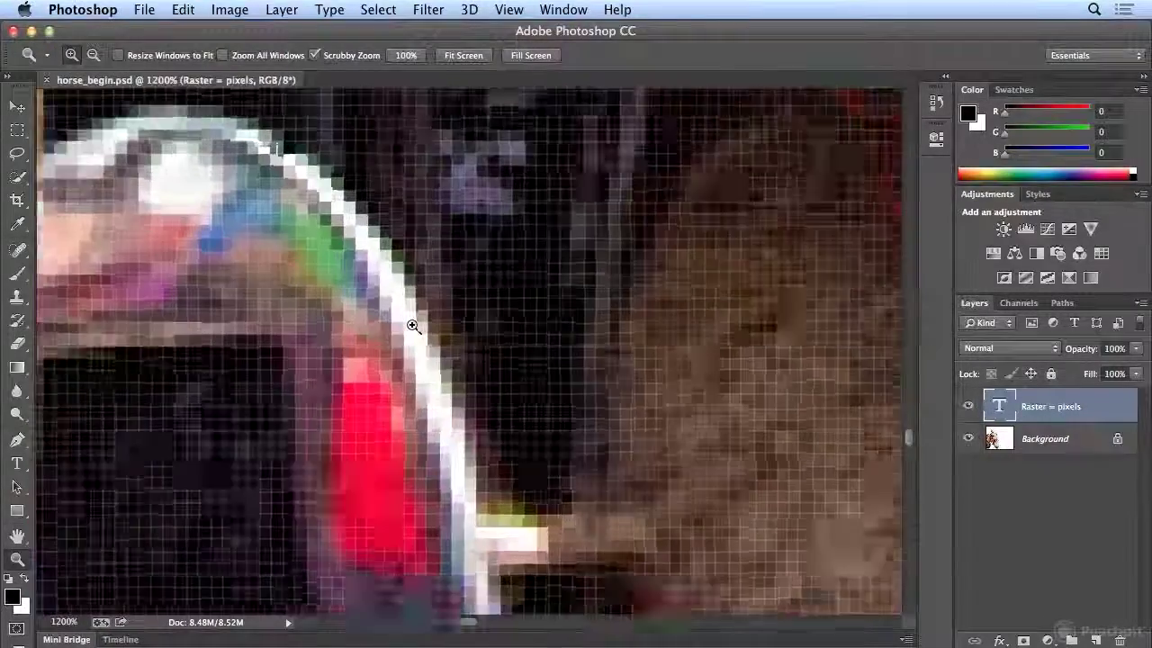
drag(413, 326, 413, 326)
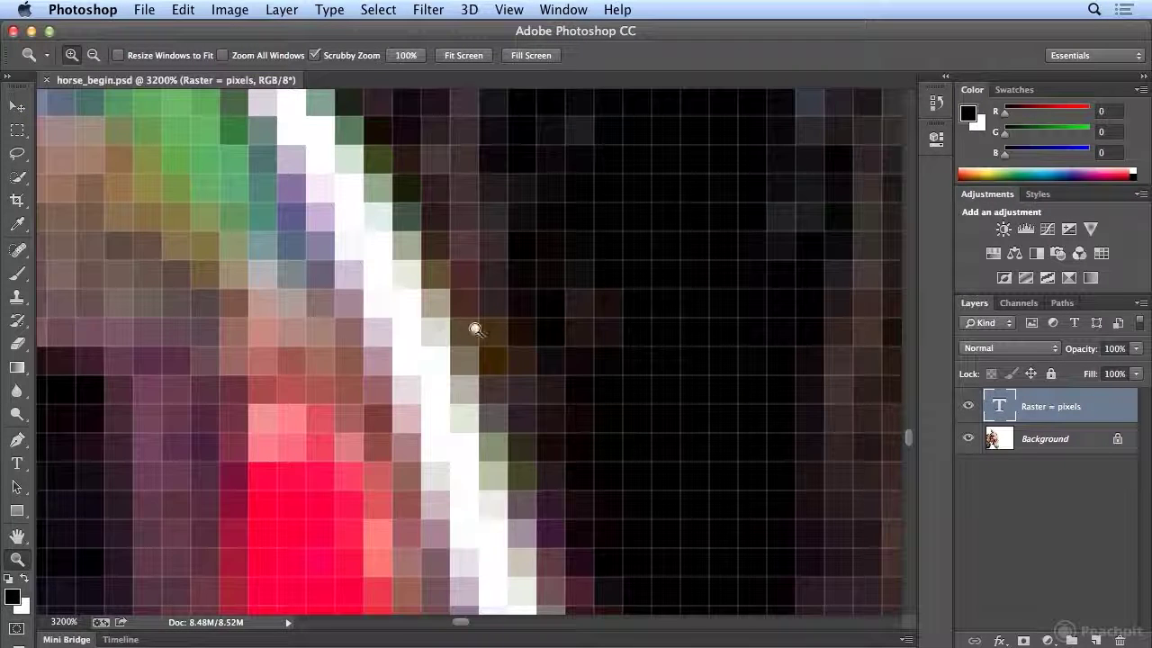
Step: Fit the whole horse photo and its 'Raster = pixels' caption back in the window
click(497, 11)
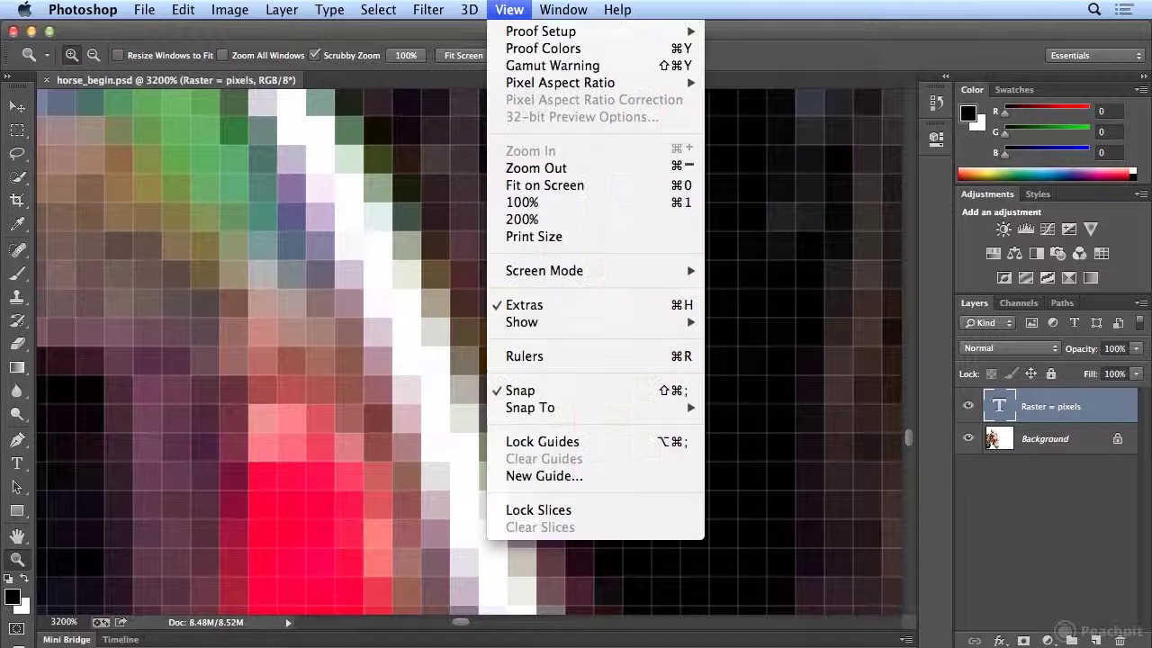
click(513, 186)
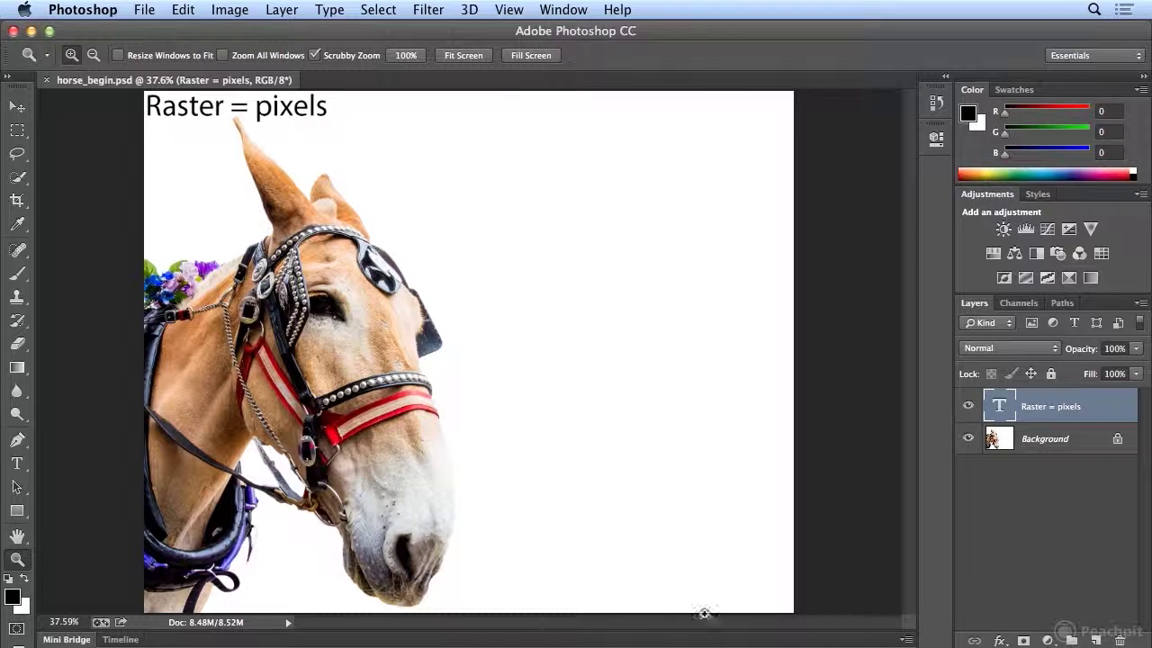
mouse_move(706, 633)
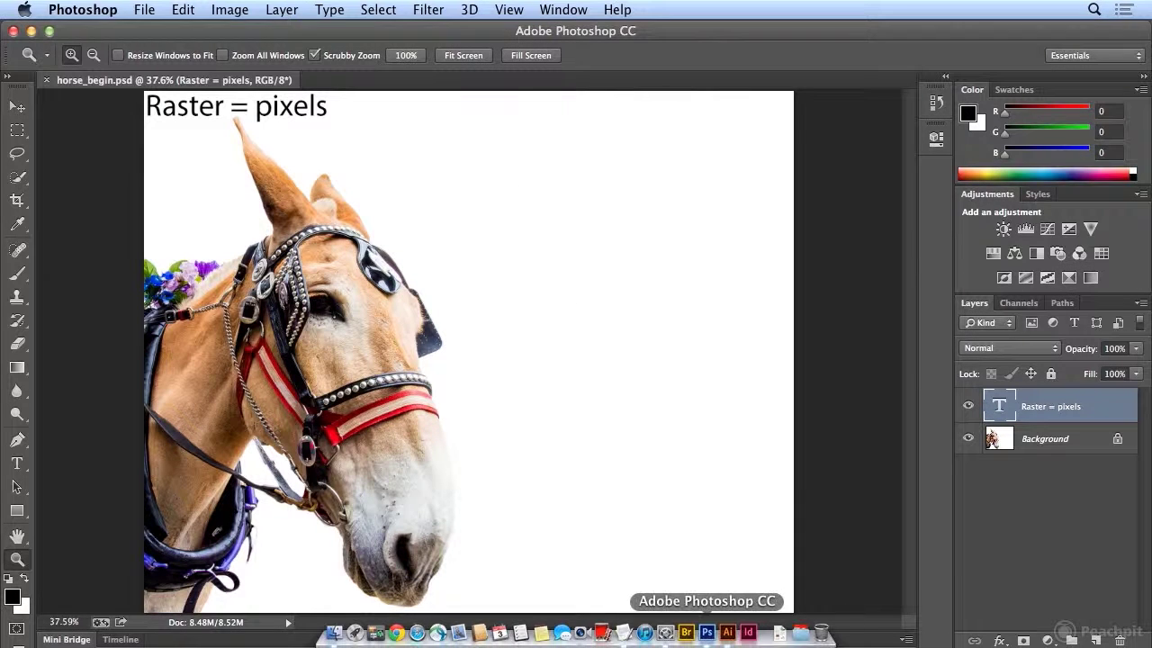
Step: Switch to Illustrator and open horse_vector.ai
click(729, 635)
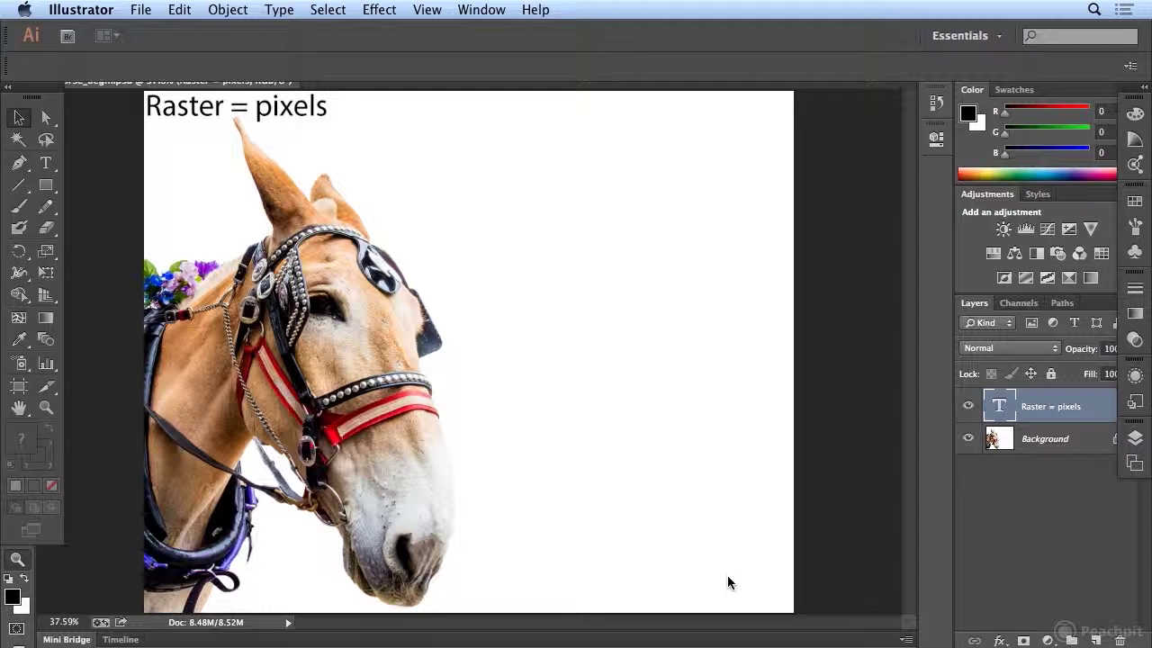
click(142, 10)
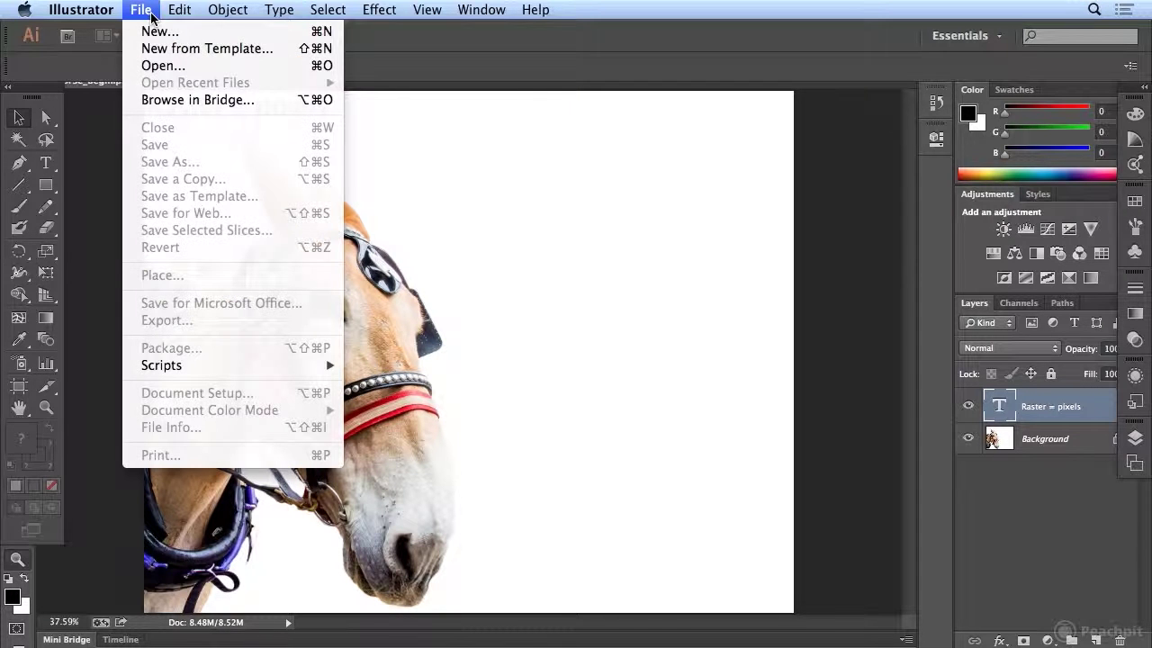
click(153, 65)
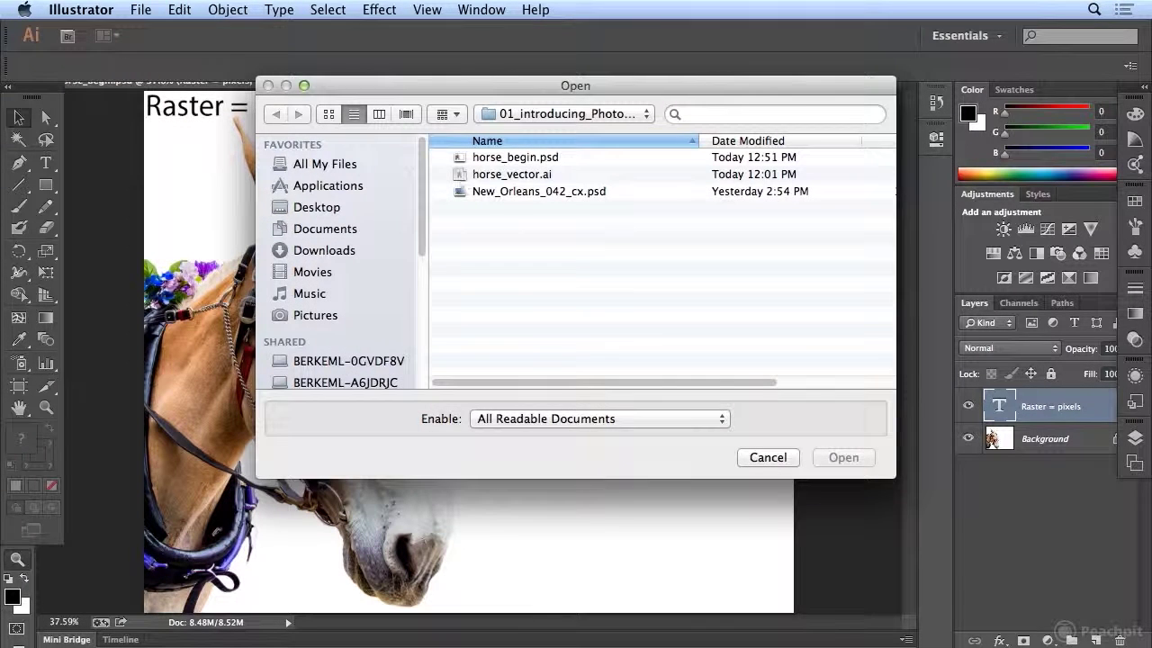
click(462, 179)
double_click(464, 179)
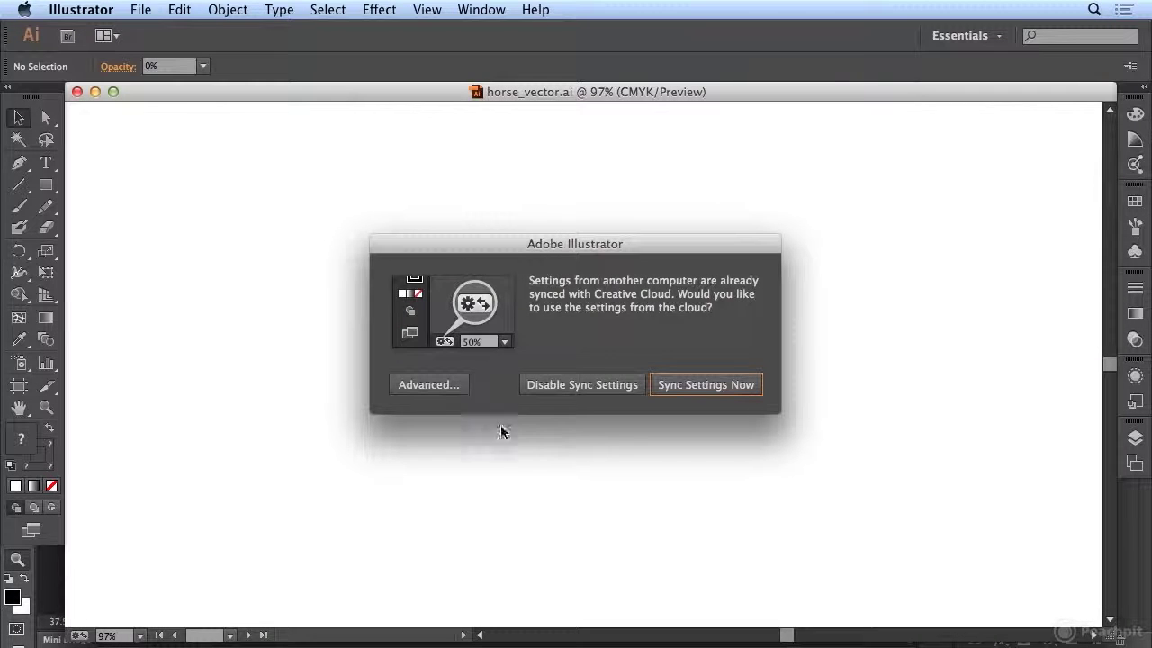
Step: Disable sync settings, glance at the raster horse in Photoshop, then return to Illustrator
click(616, 388)
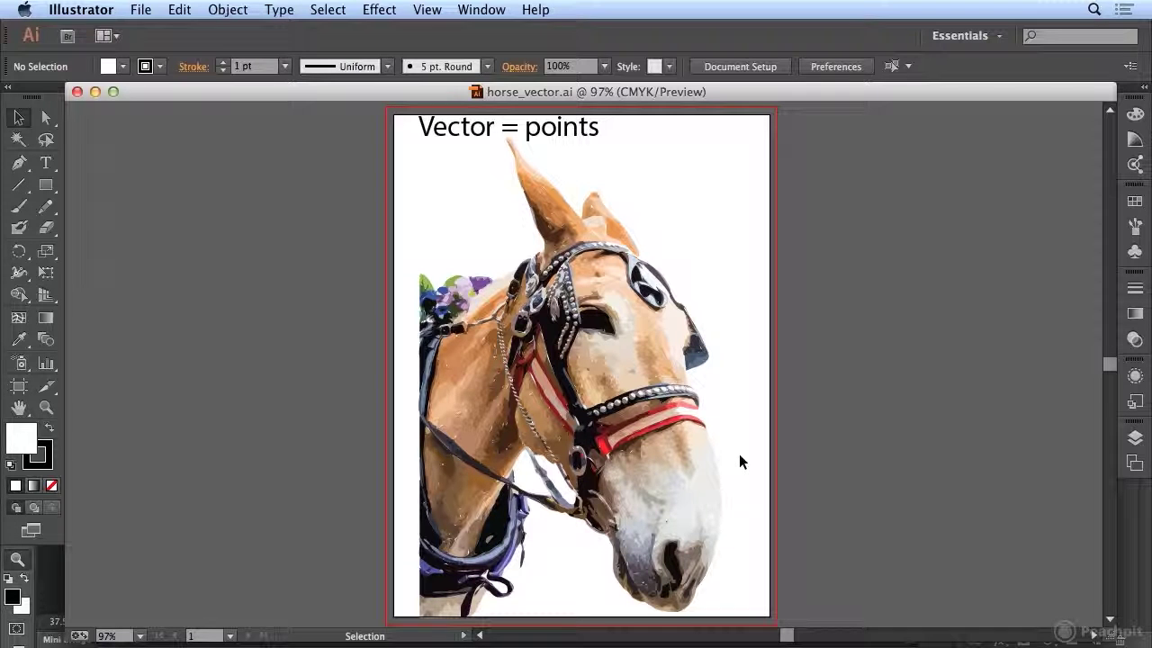
key(super+Tab)
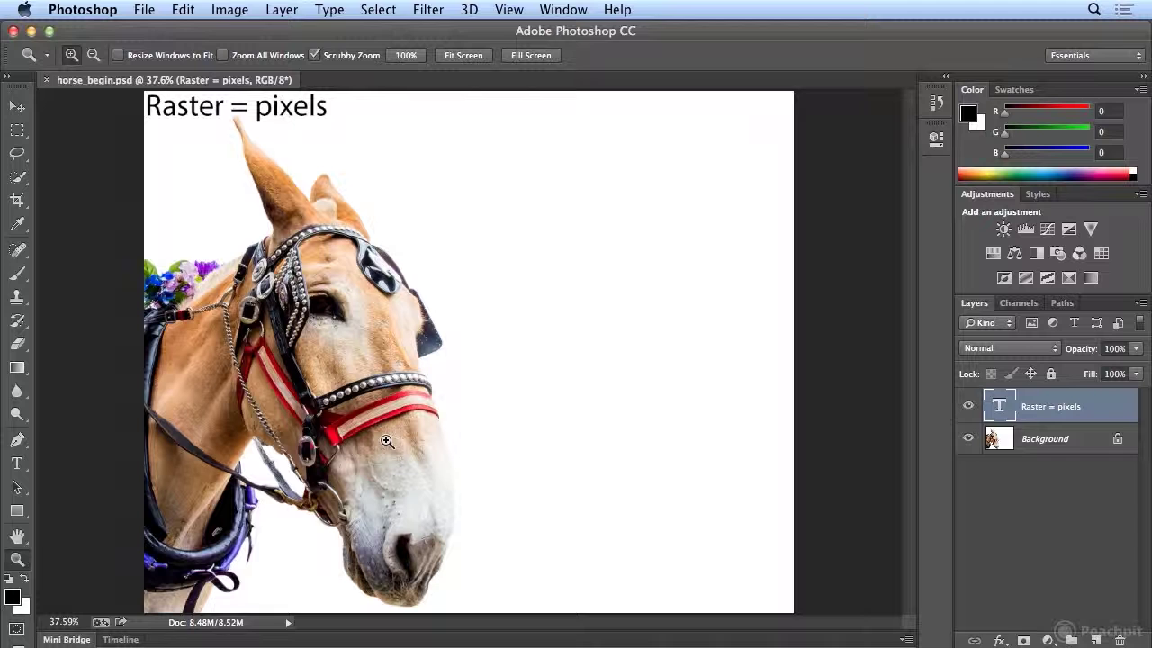
key(super+Tab)
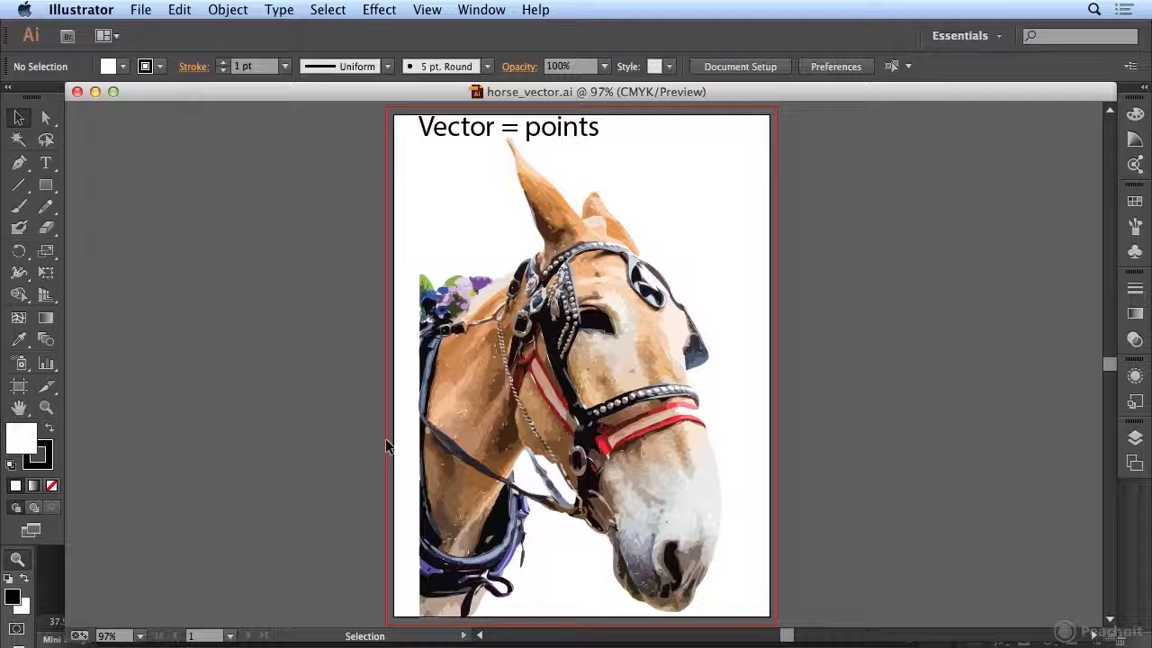
Step: Select the muzzle path with Direct Selection and zoom to 400% on its anchor points
click(47, 118)
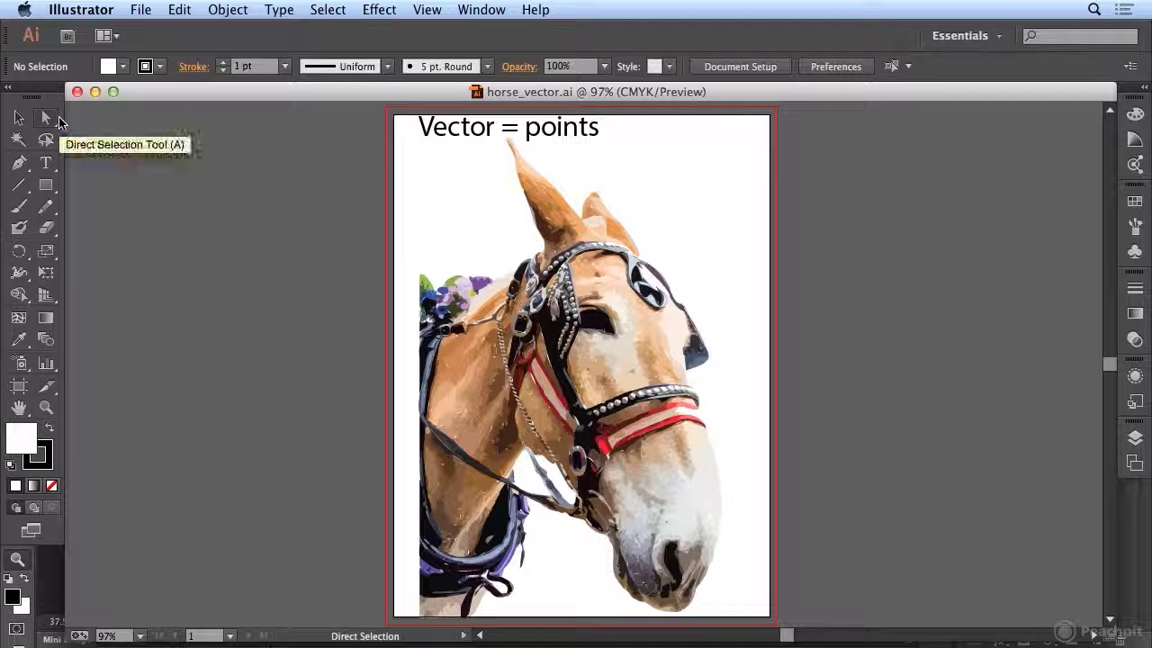
click(717, 491)
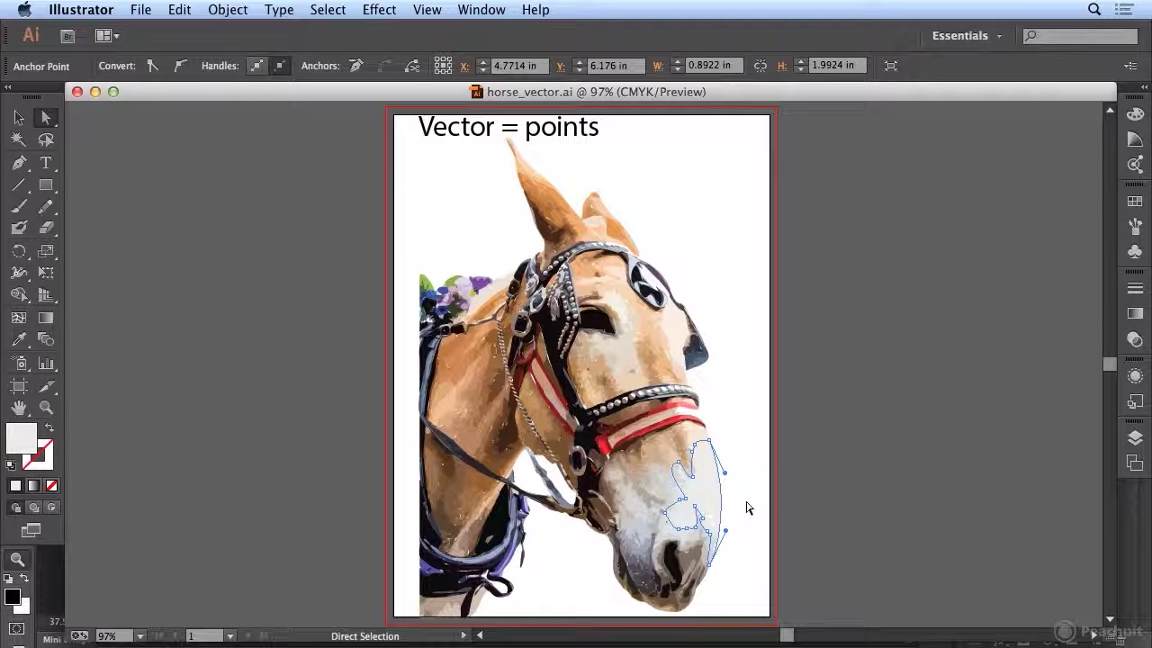
click(47, 409)
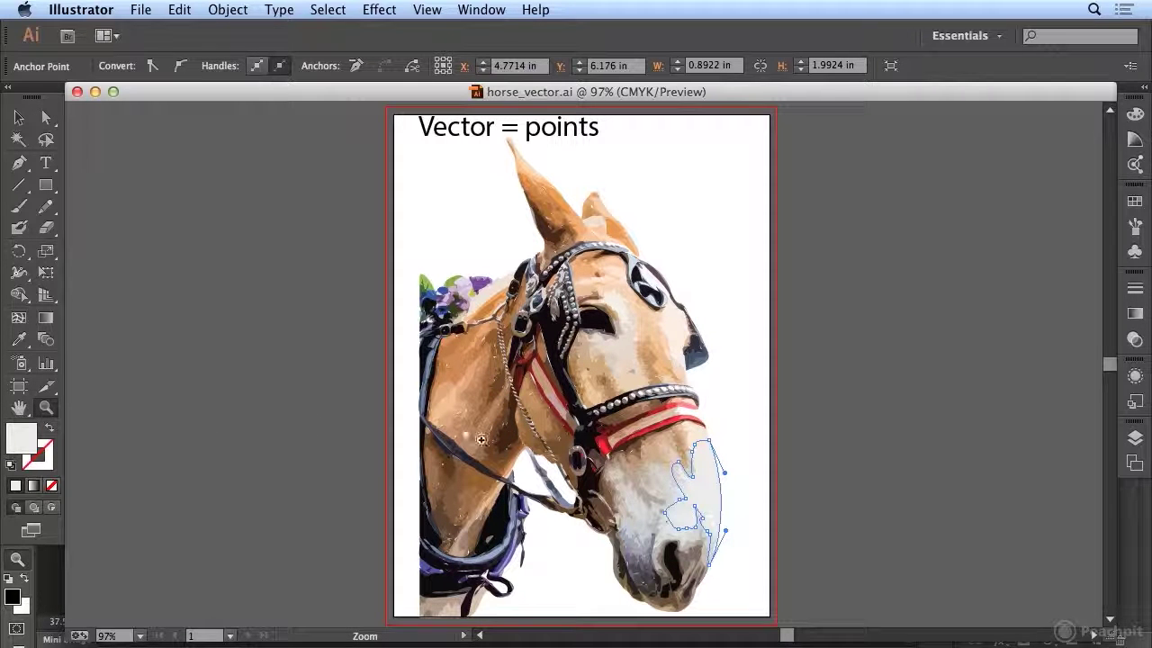
click(705, 499)
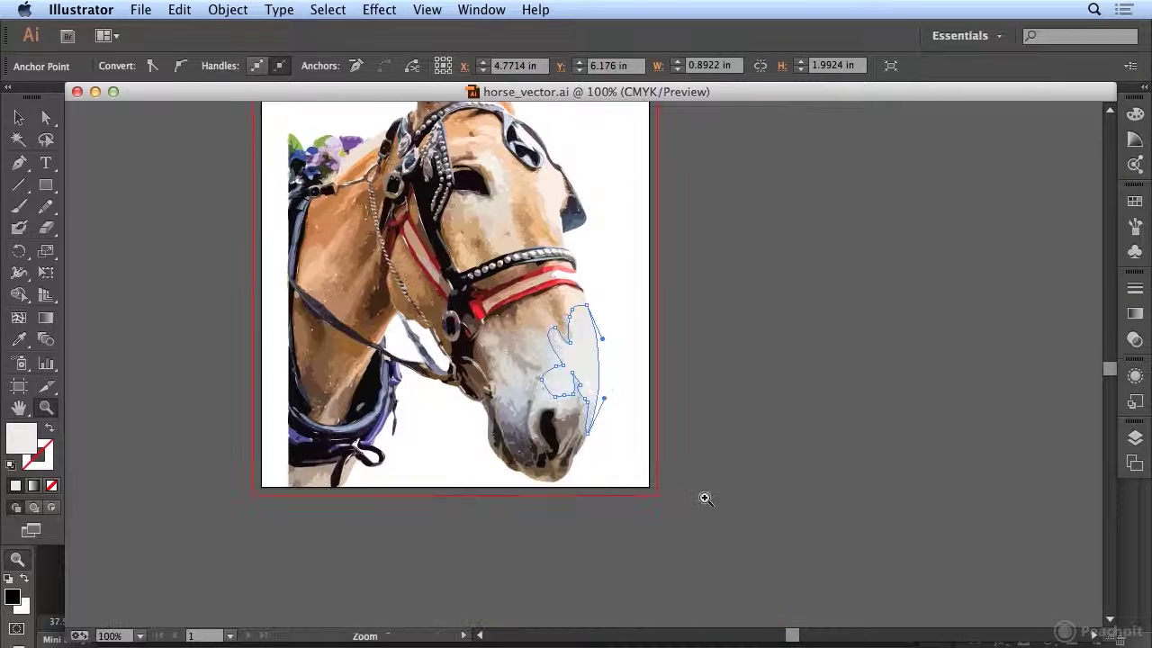
click(591, 358)
click(594, 382)
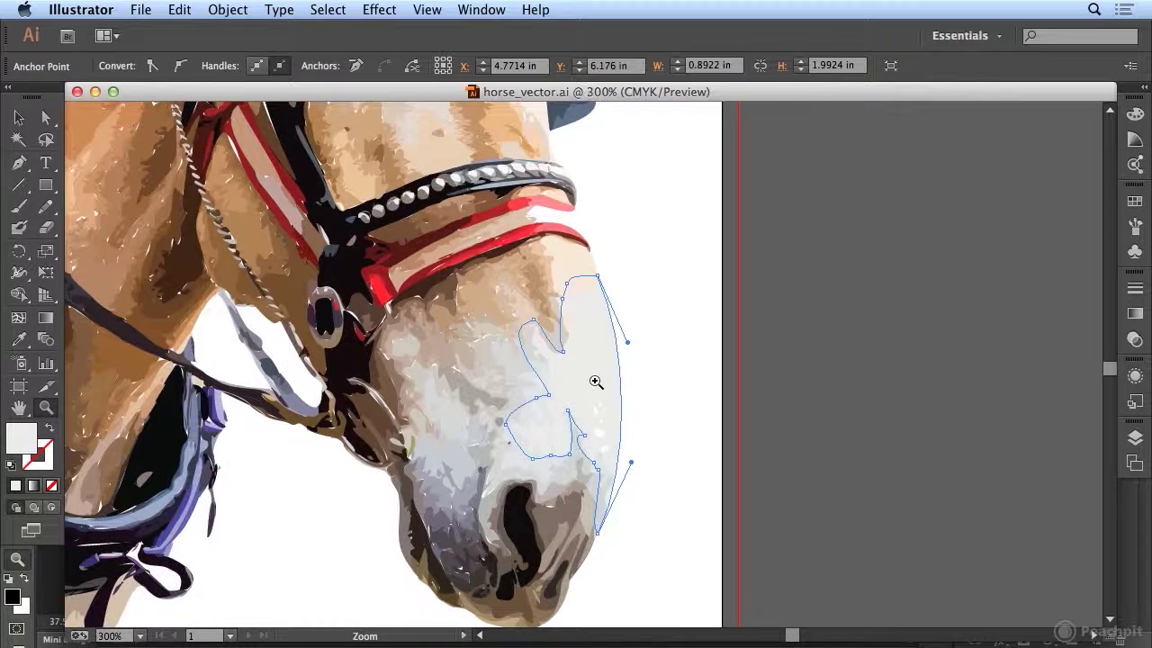
click(596, 382)
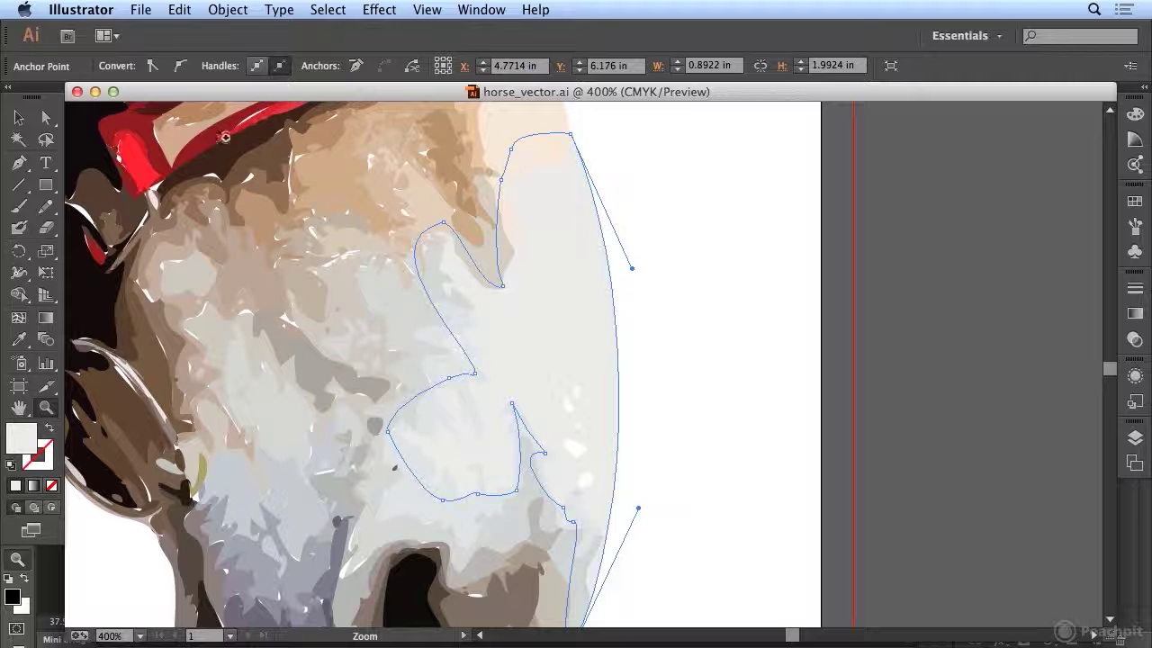
click(48, 120)
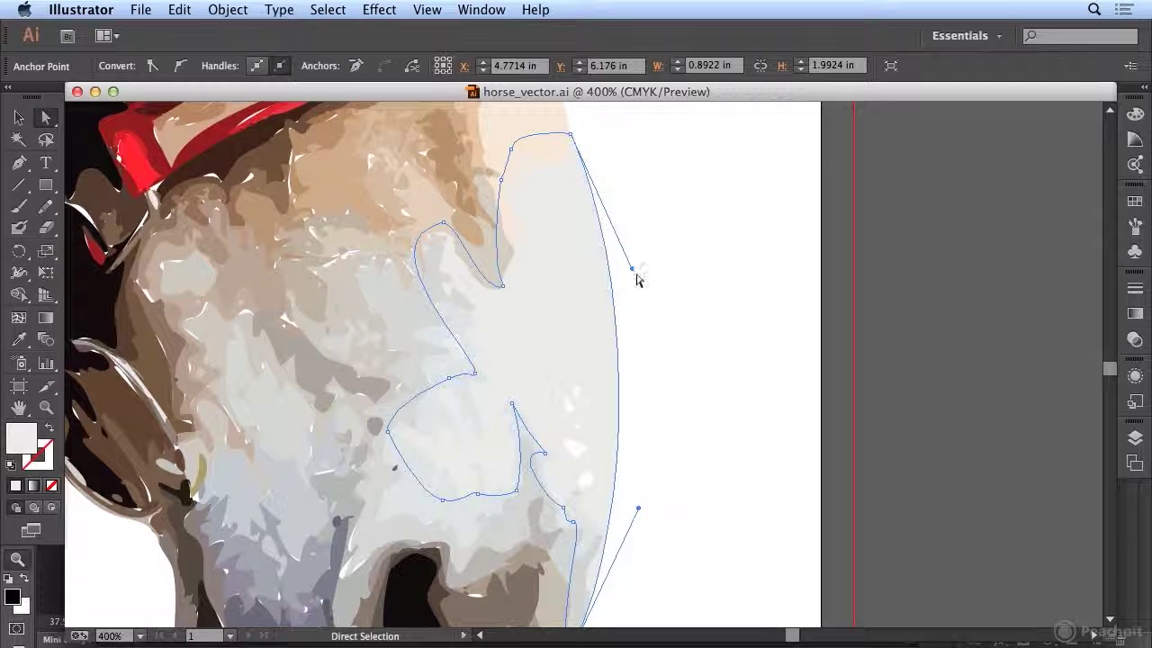
Step: Pull the muzzle's upper curve handle outward and fill the shape tan B7A87E
drag(633, 272, 671, 317)
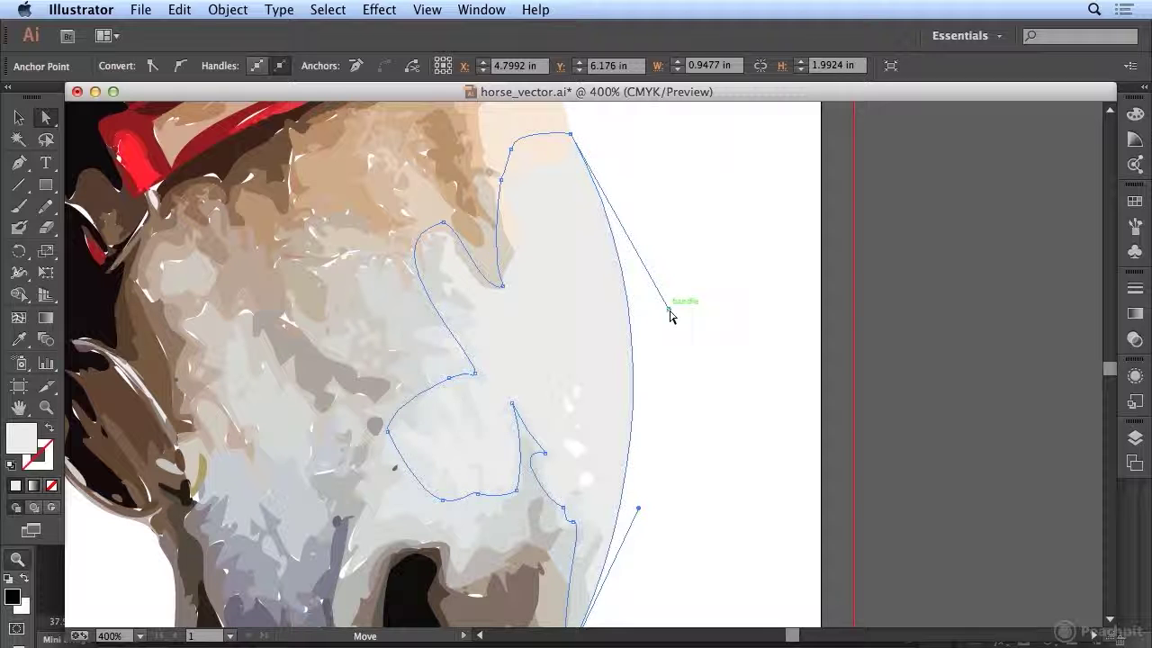
double_click(19, 440)
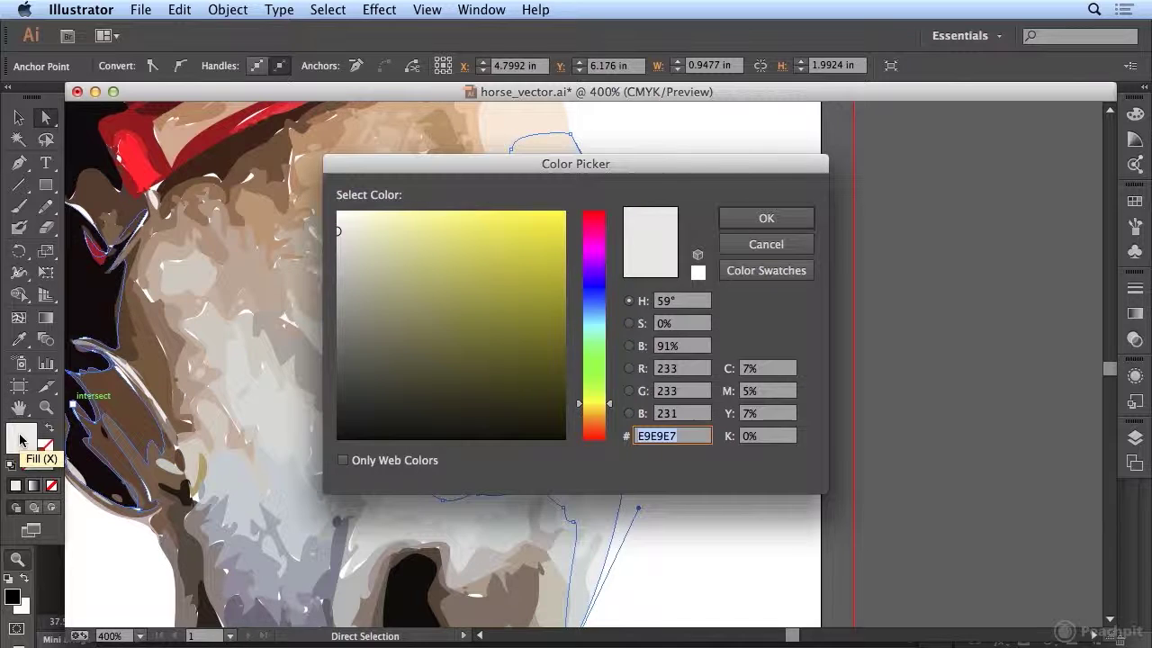
click(609, 410)
drag(609, 409, 609, 412)
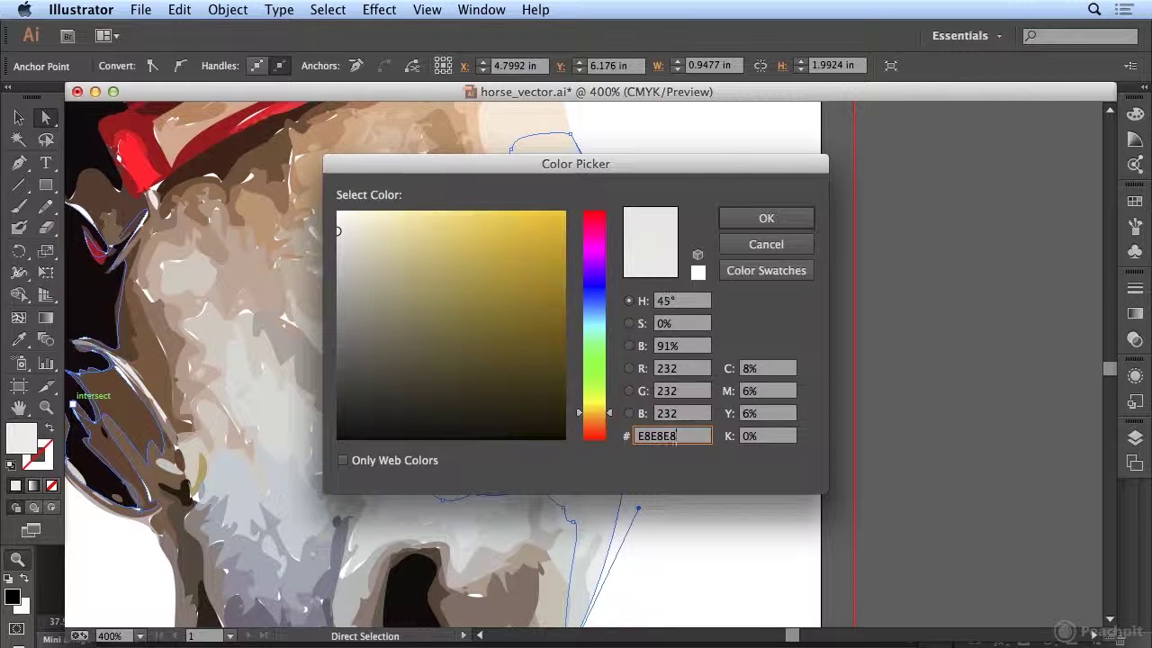
click(409, 274)
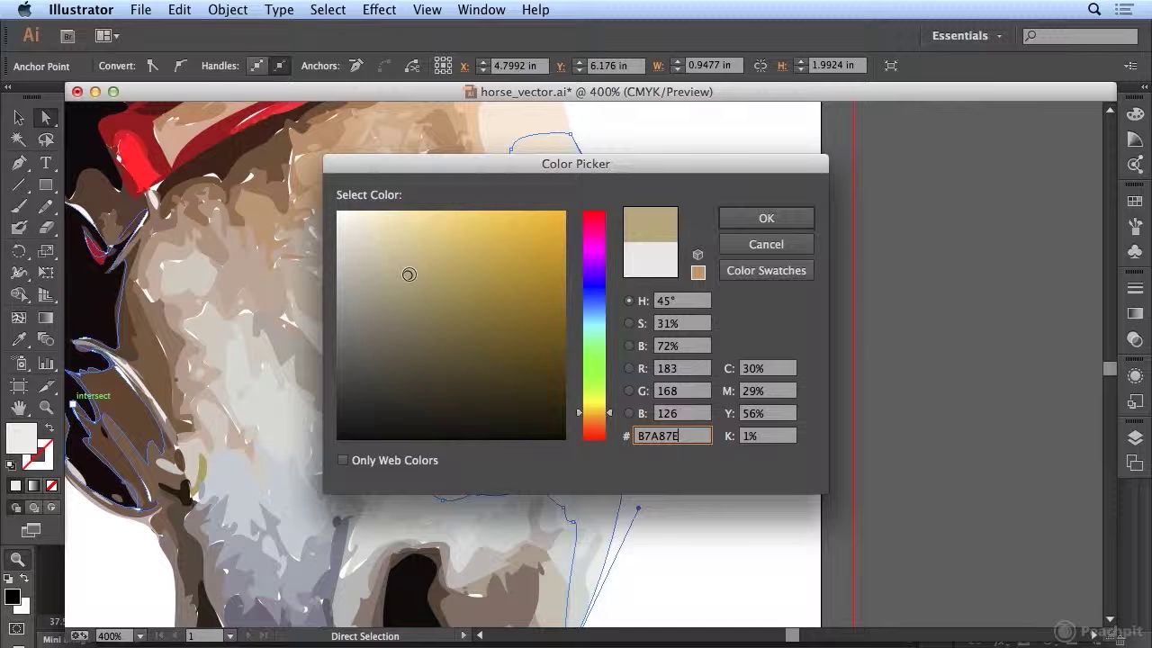
click(805, 224)
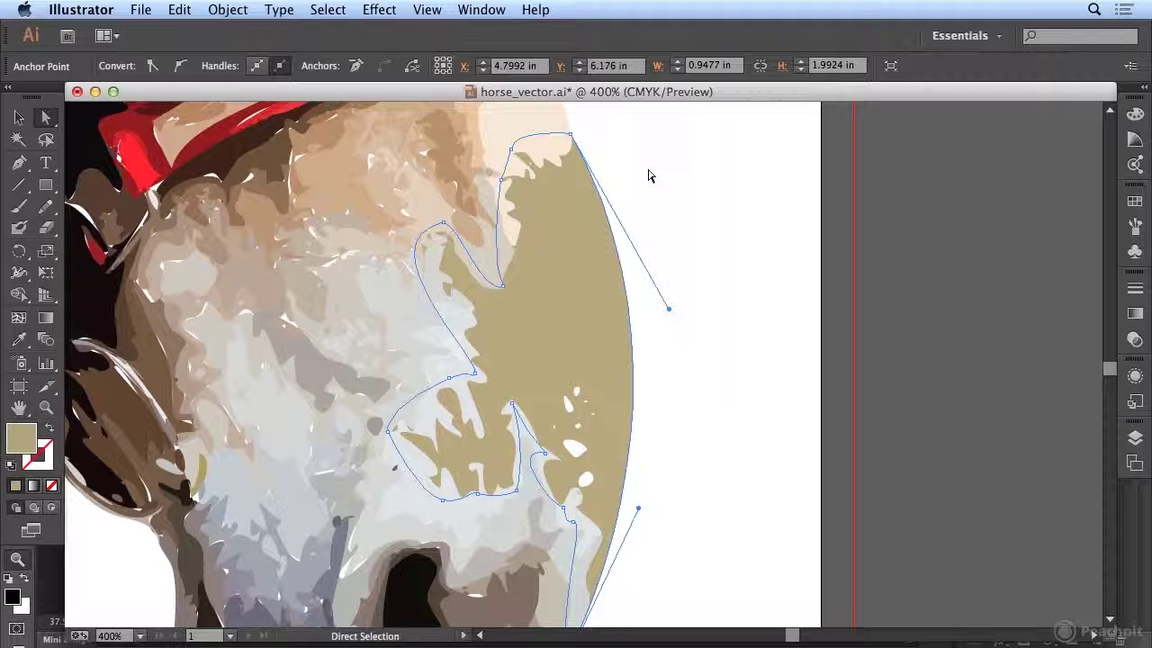
click(428, 9)
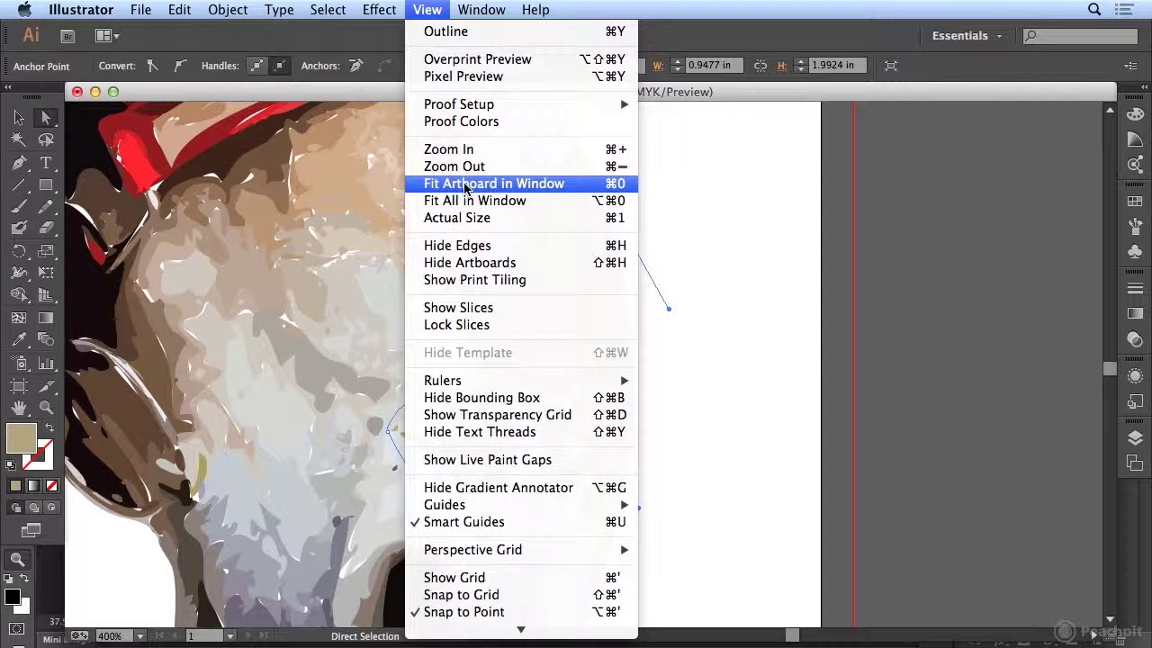
Step: Fit the artboard in the window, close horse_vector.ai without saving, and return to Photoshop
click(465, 185)
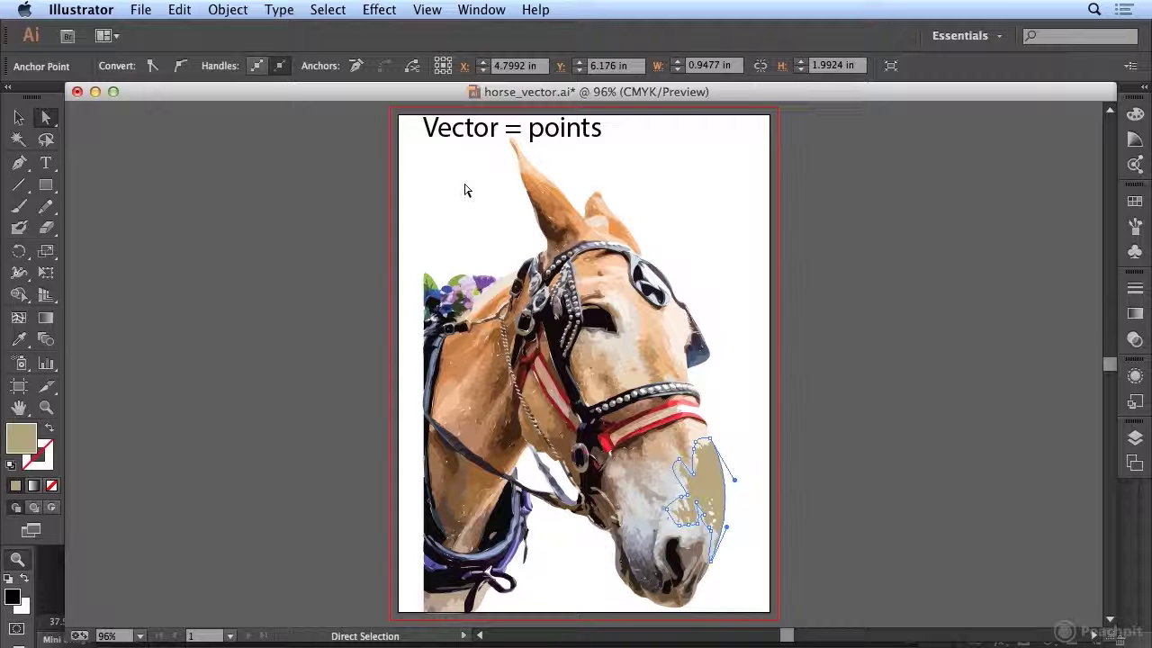
click(78, 92)
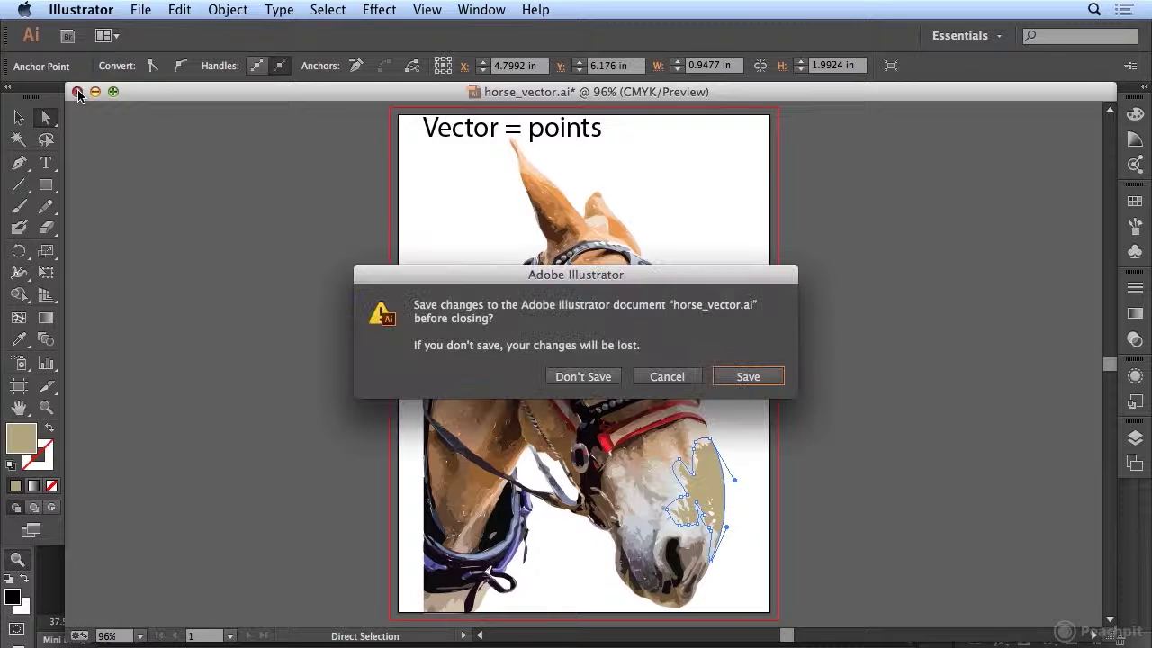
click(567, 376)
click(412, 118)
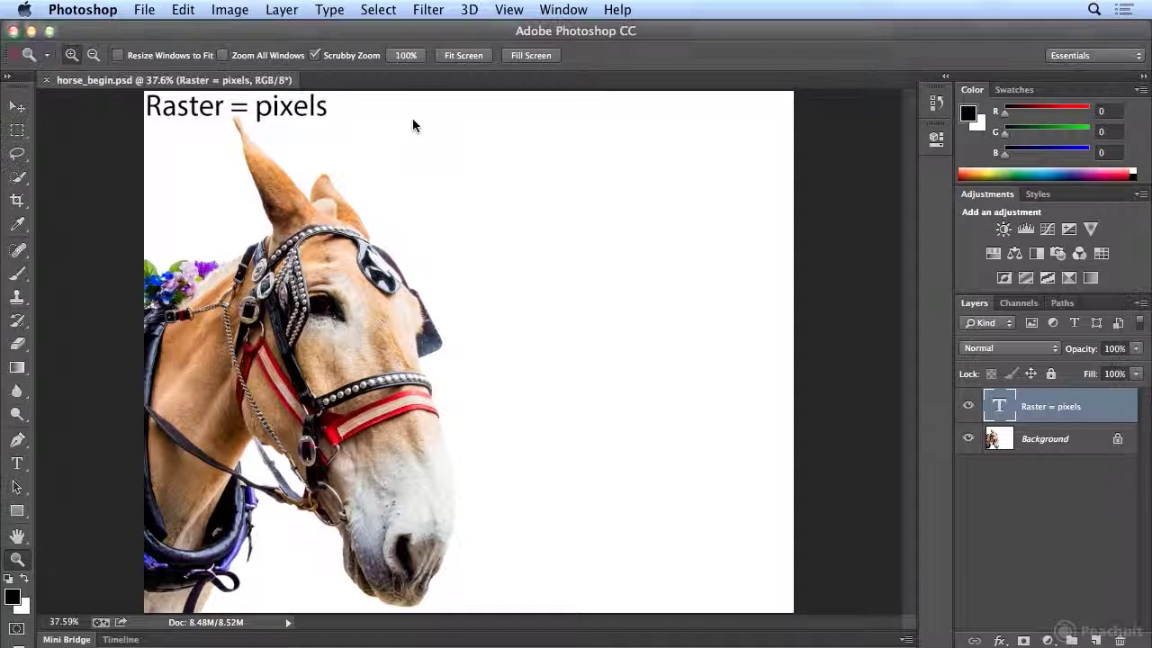
Step: Select the Move tool and bring up the File menu in horse_begin.psd
click(23, 106)
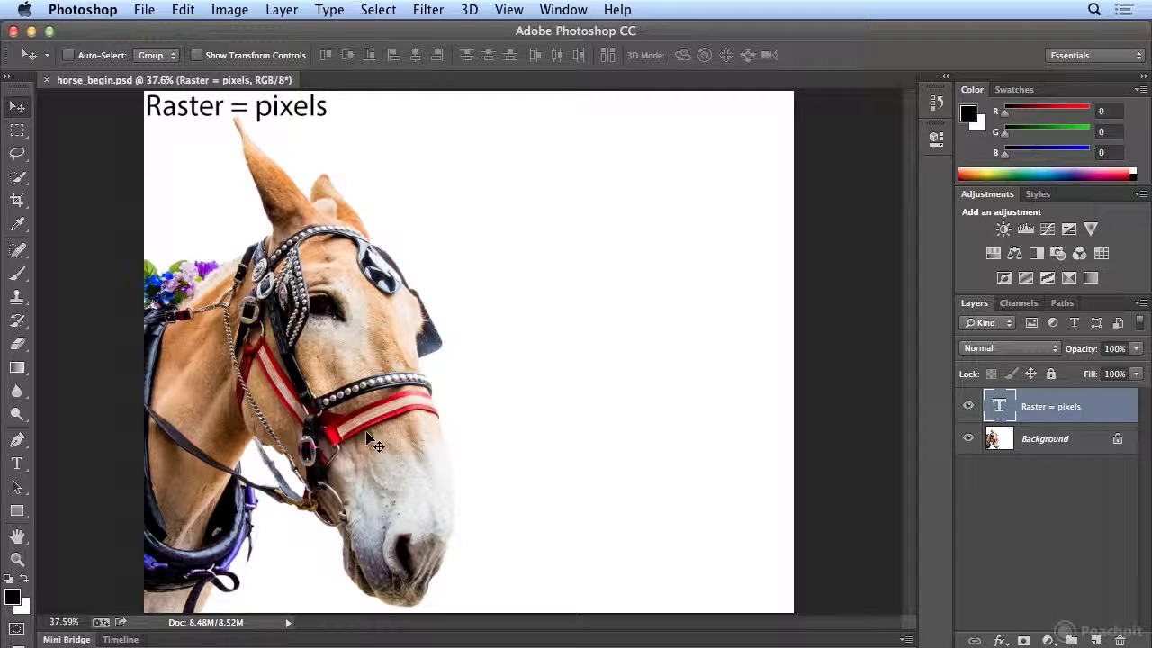
click(135, 8)
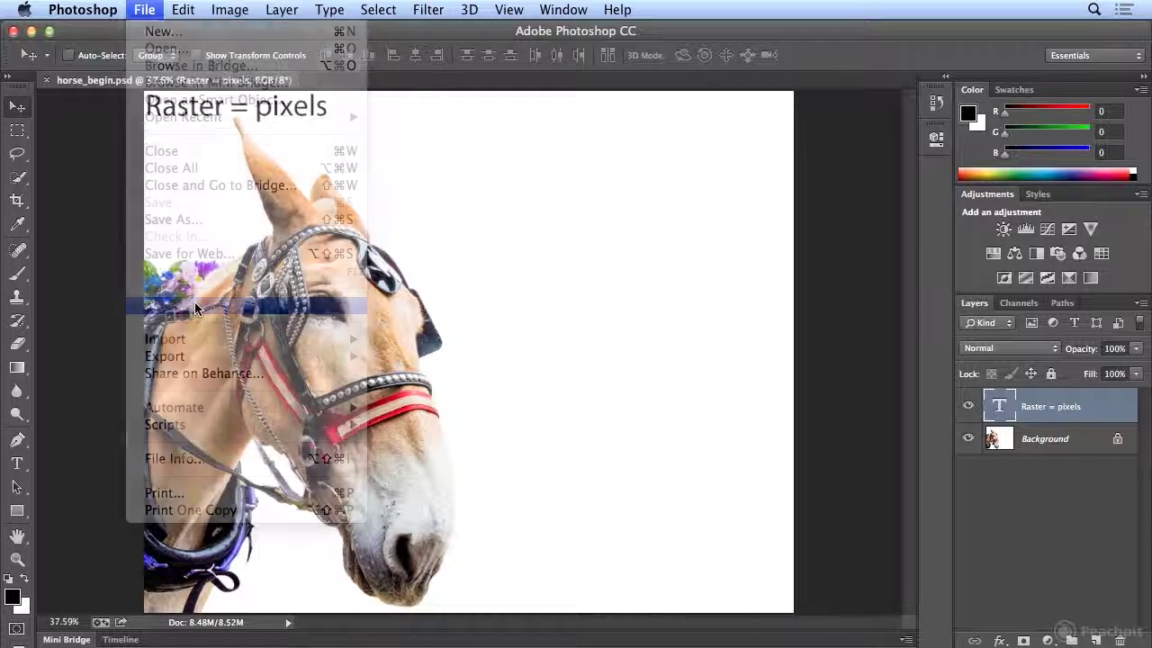
Step: Place horse_vector.ai into horse_begin, cropped to its Art Box
click(196, 307)
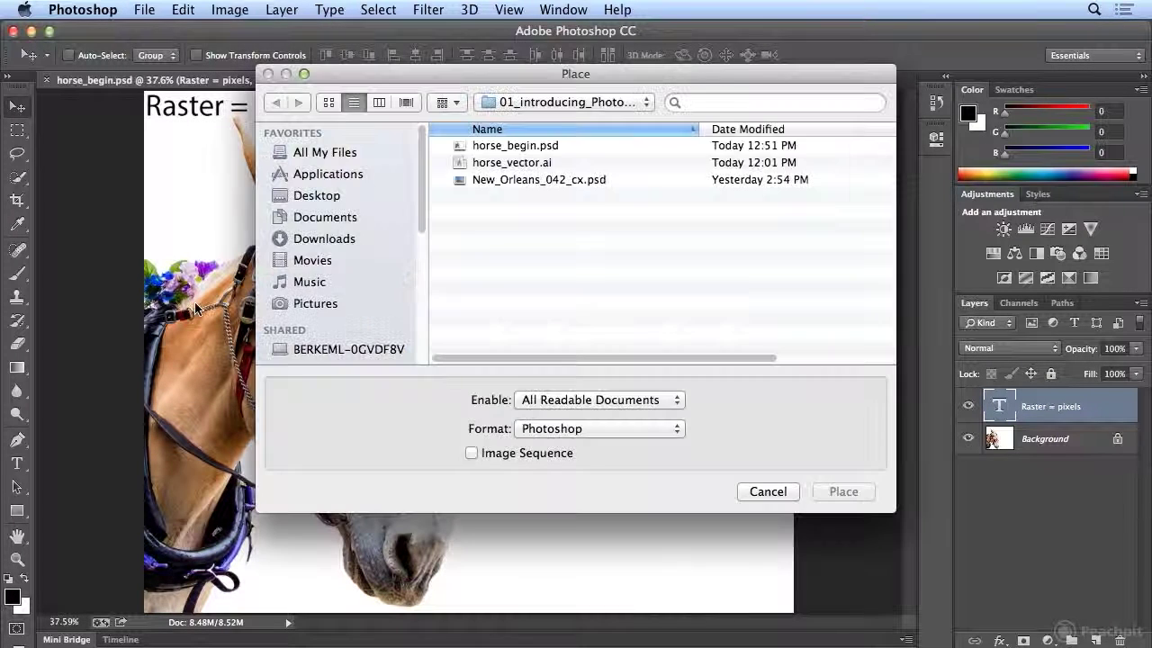
double_click(478, 164)
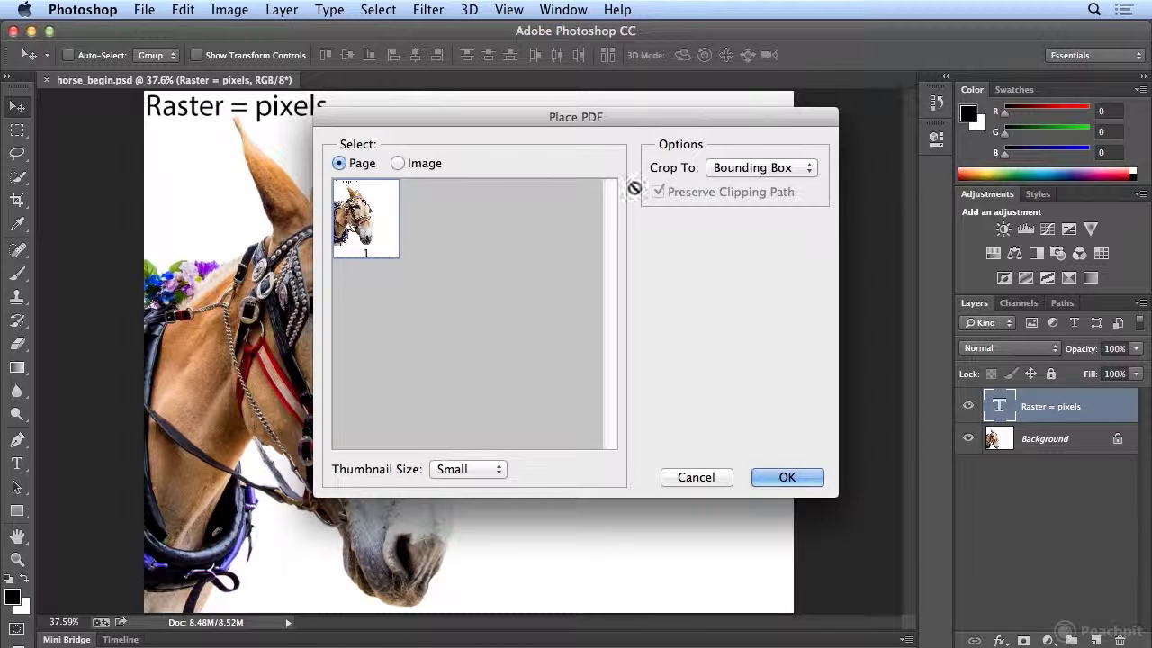
click(735, 173)
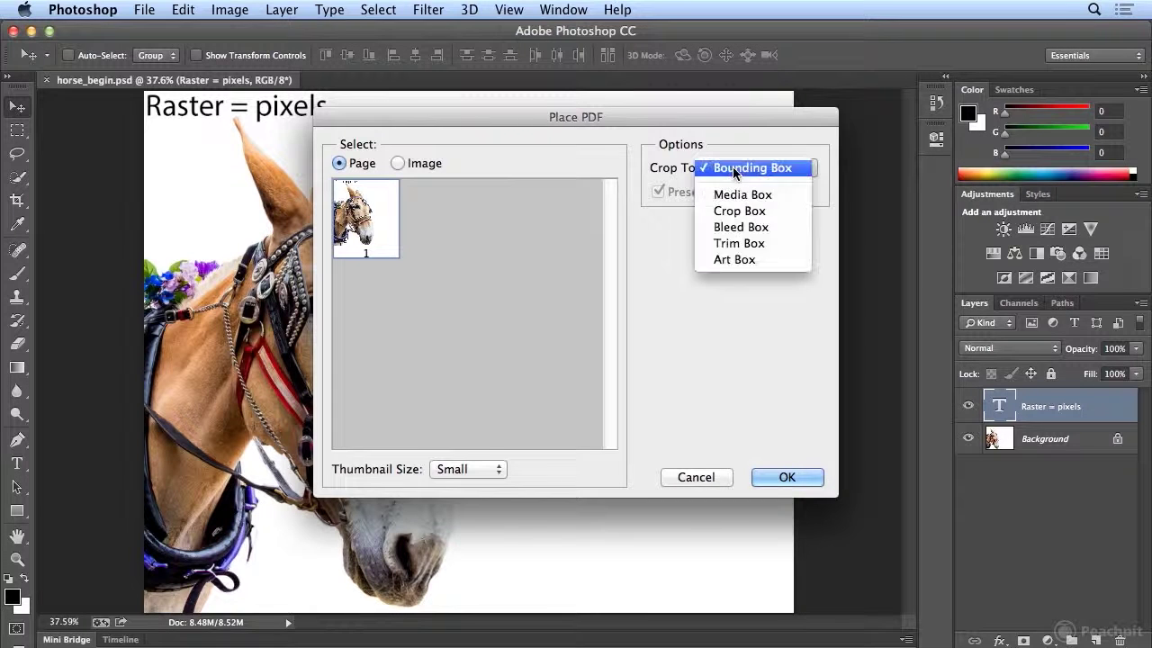
click(733, 260)
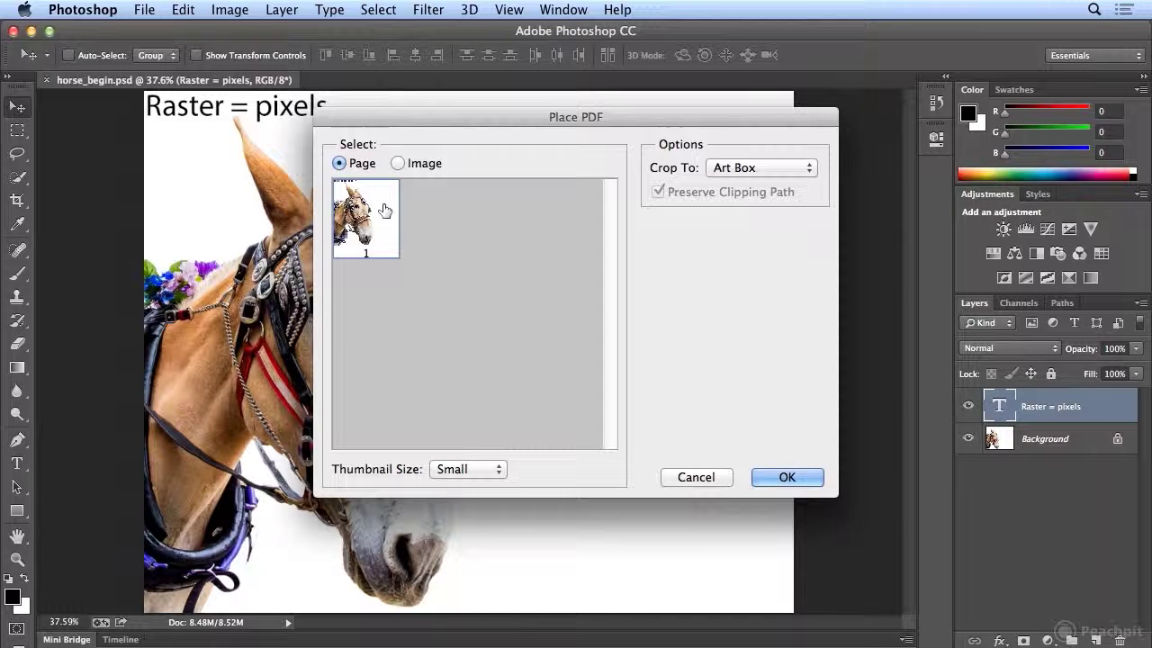
click(787, 479)
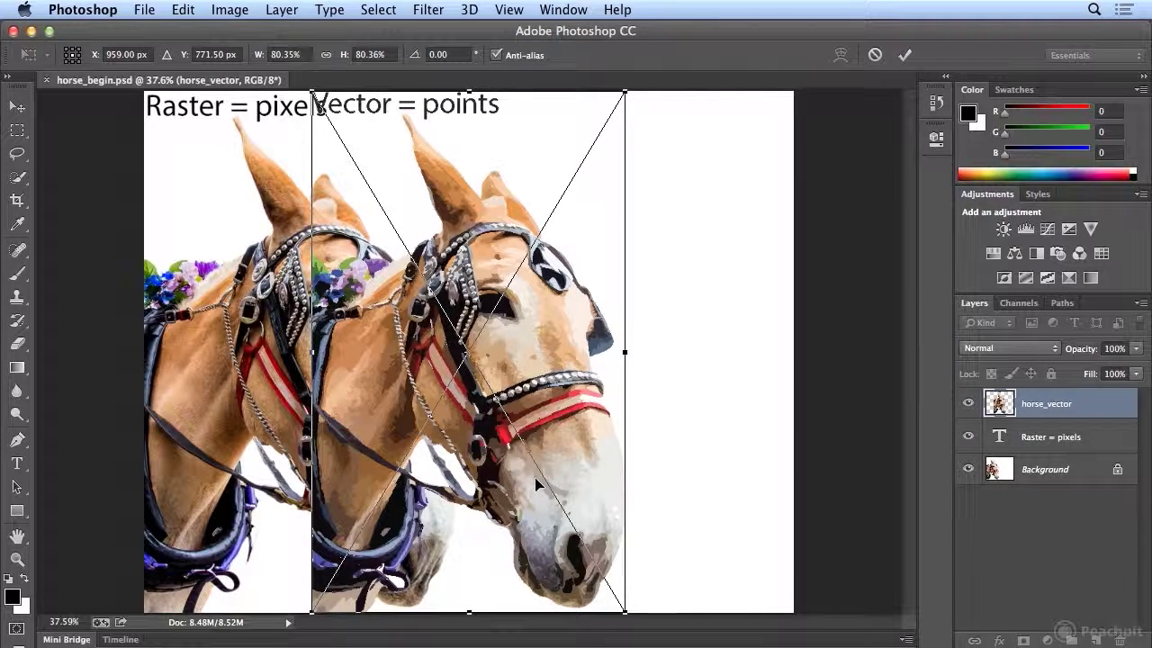
Step: Move the placed vector horse to the canvas's right half and commit the placement
drag(555, 464, 709, 474)
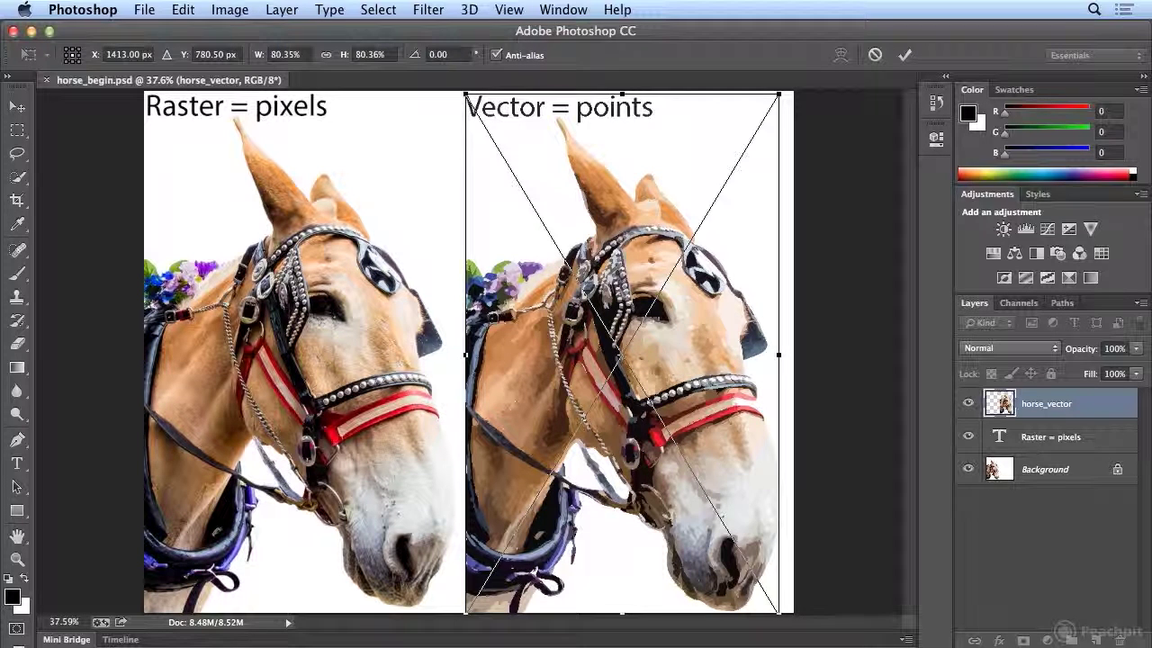
key(Return)
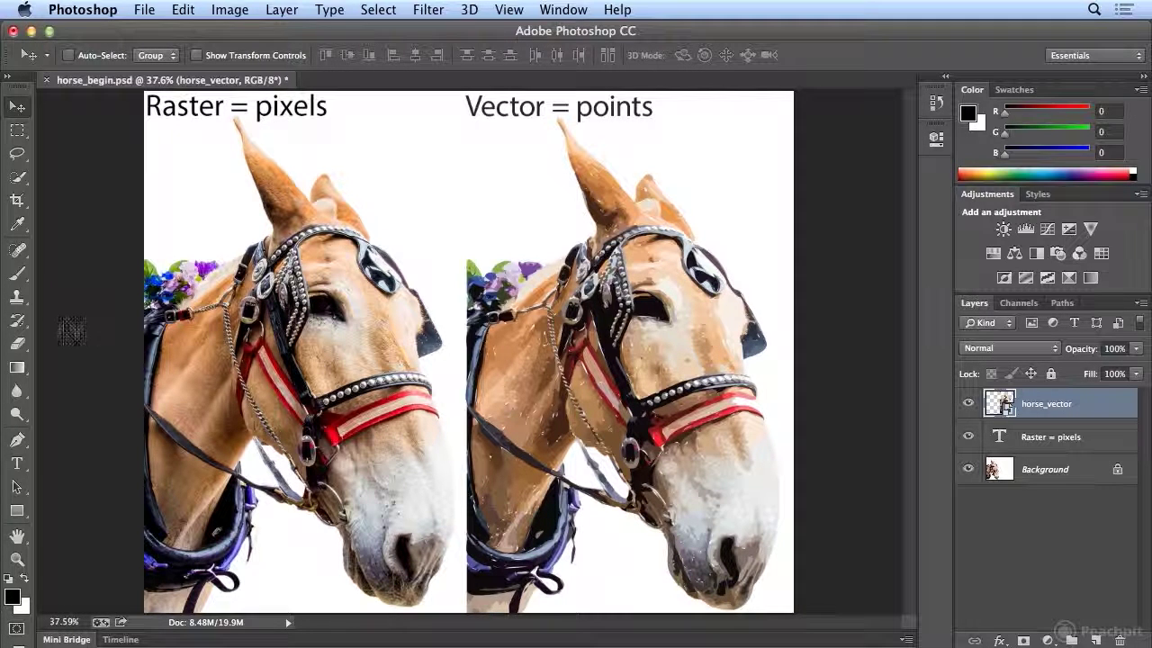
Step: Zoom into the raster bridle's pixels, zoom back out, then magnify the vector horse's eye
click(17, 559)
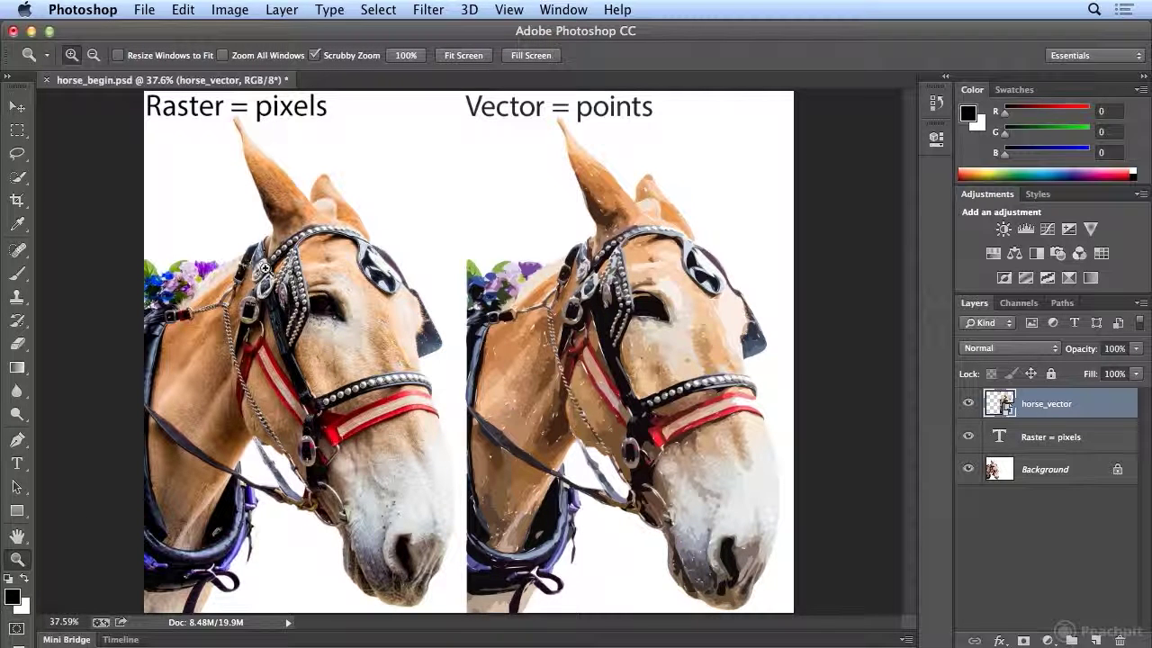
drag(261, 266, 504, 382)
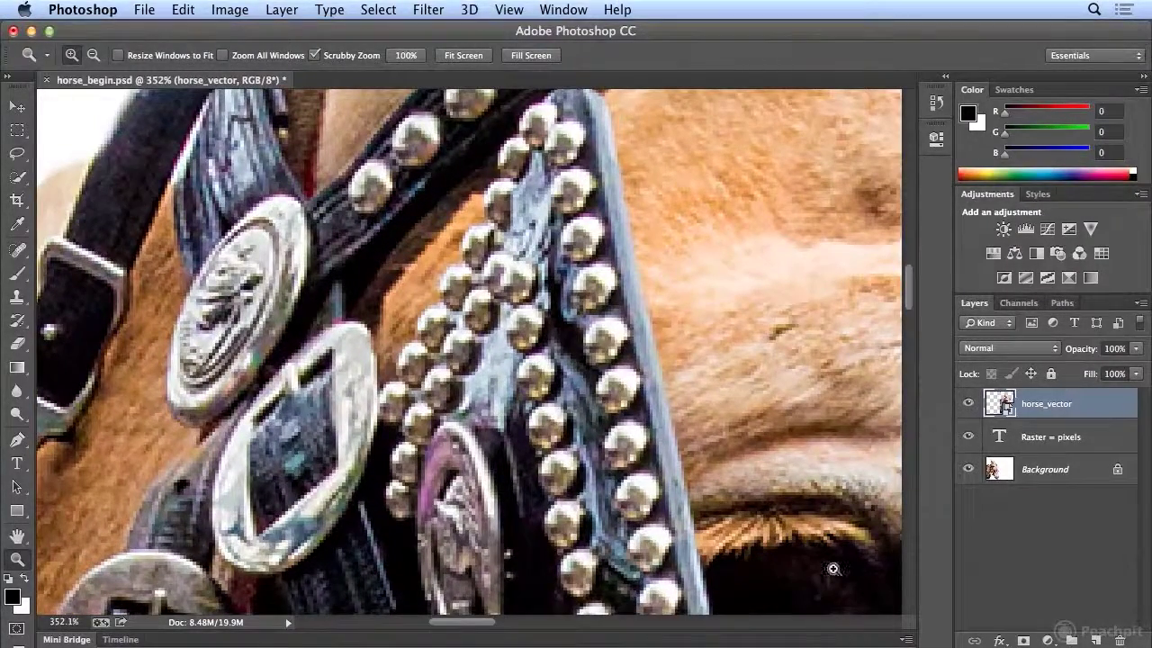
drag(832, 569, 500, 114)
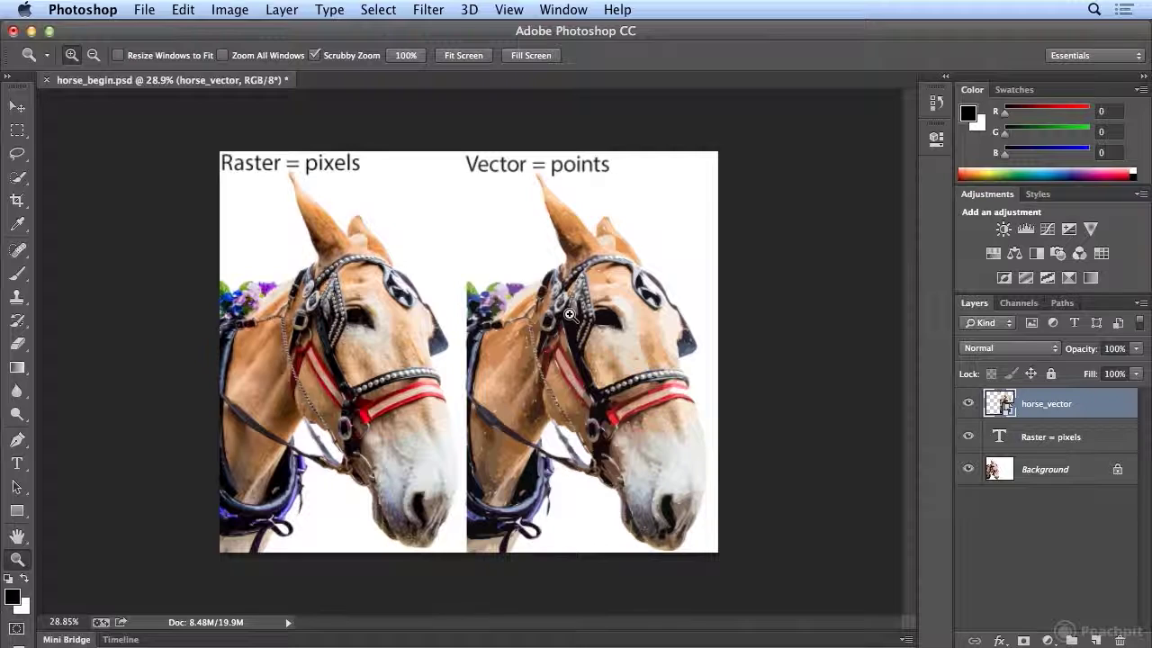
click(613, 320)
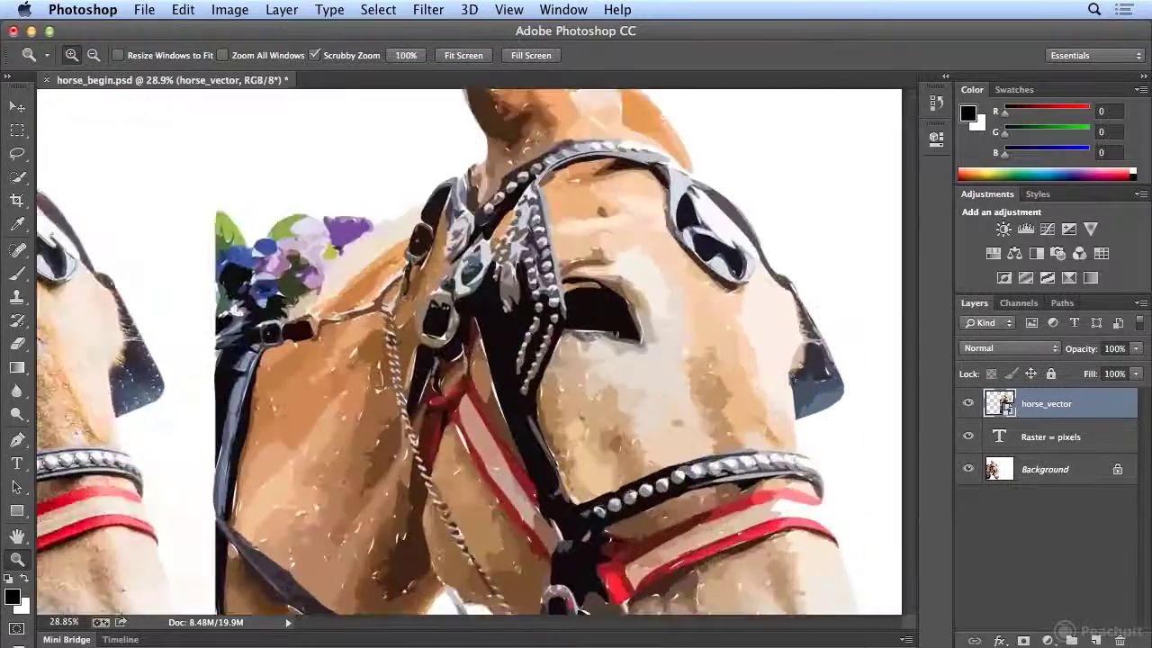
drag(613, 320, 764, 384)
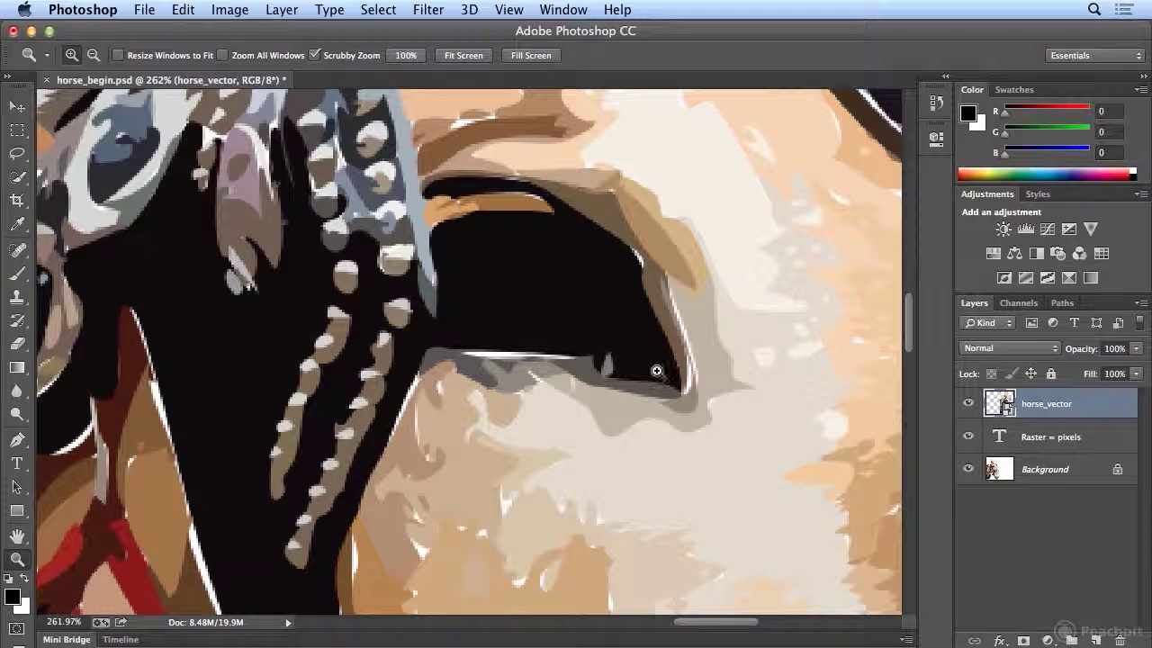
Step: View the document at 100%, then fit the whole document on screen
click(509, 9)
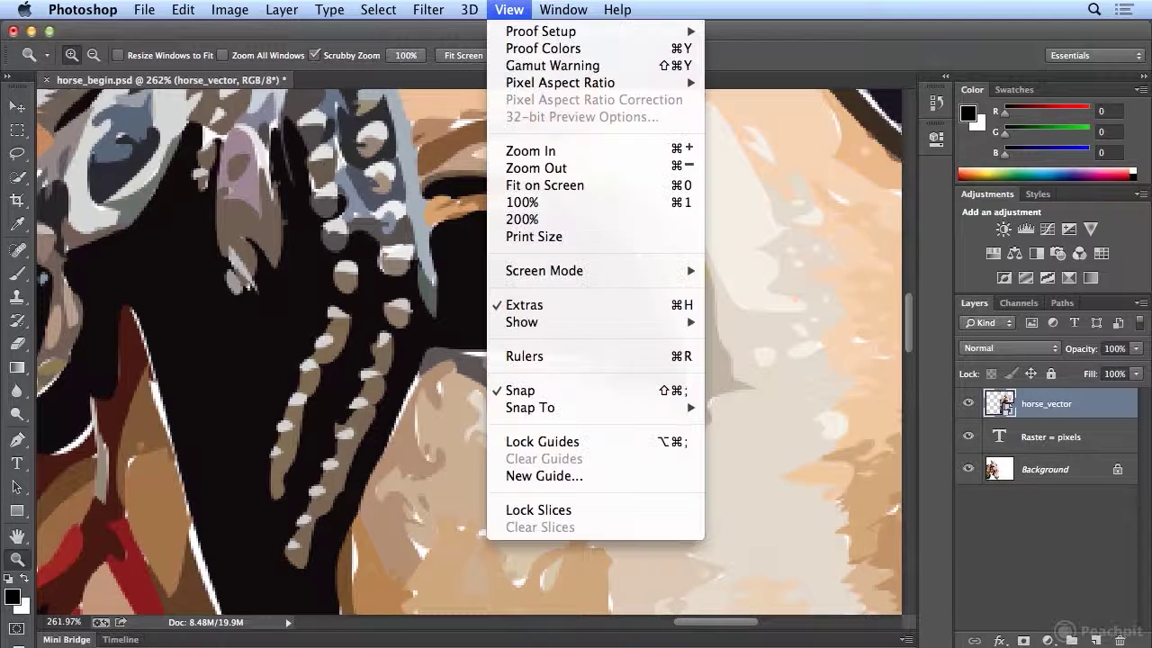
click(541, 205)
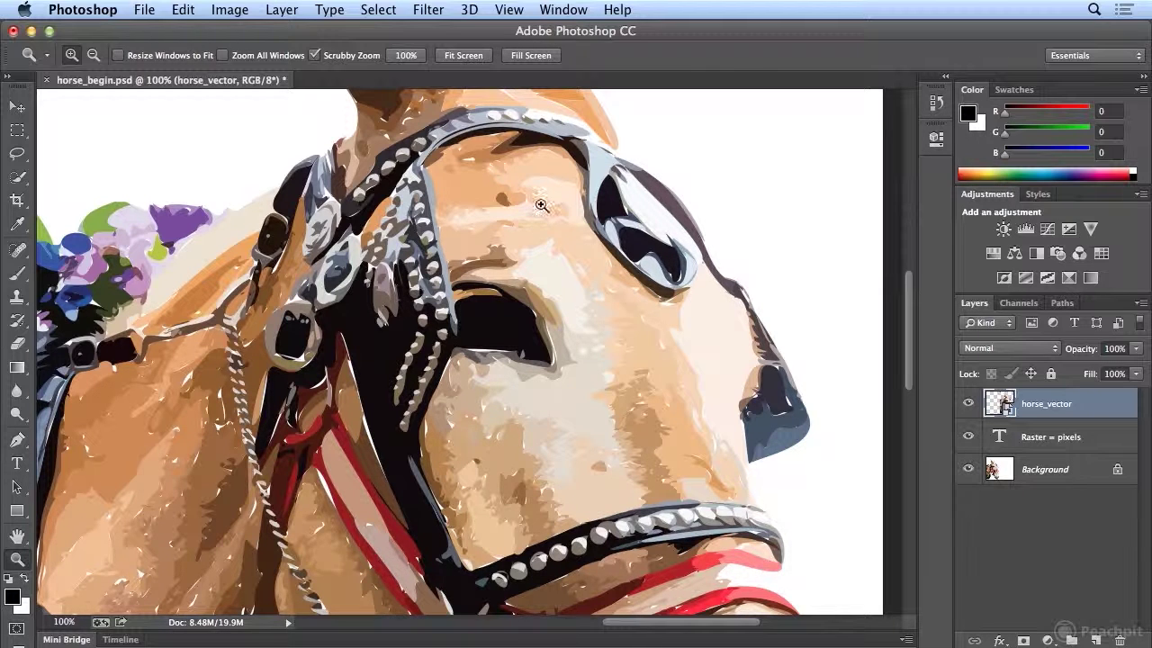
click(508, 9)
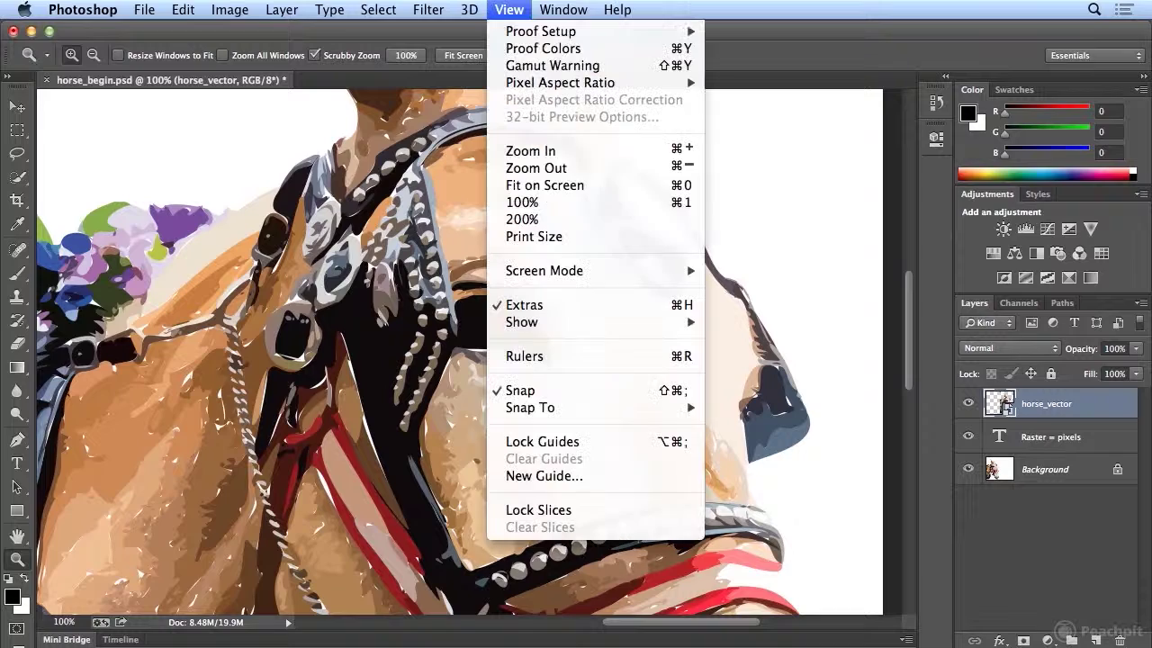
click(519, 190)
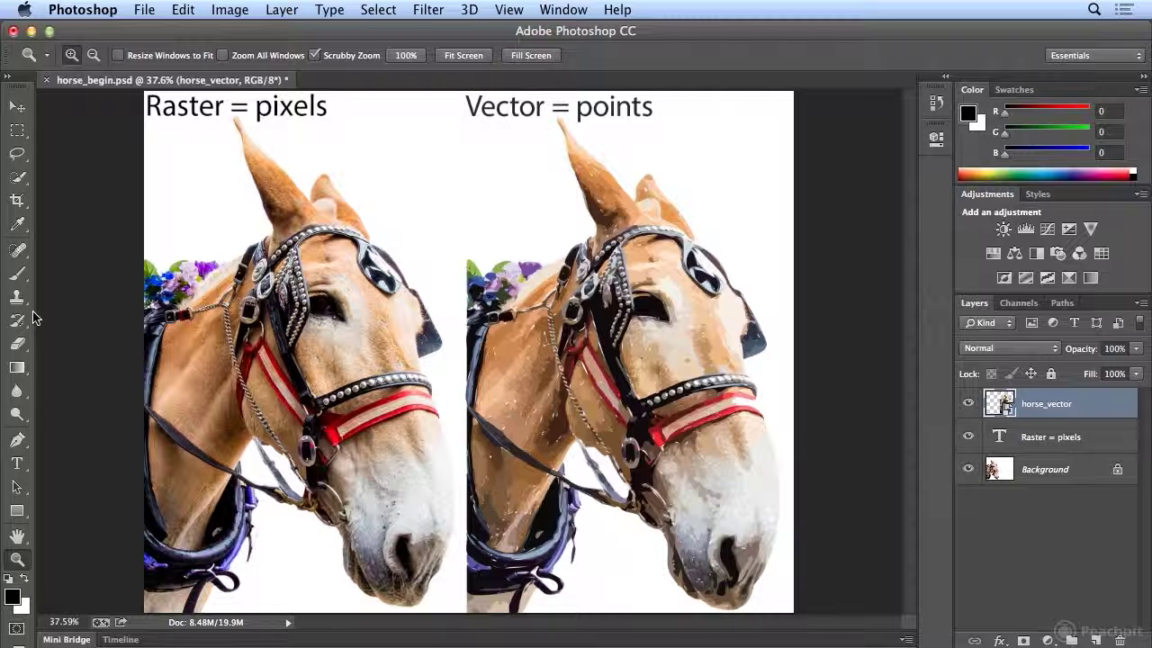
Step: Add a text line reading 'Bezier Curve' below the 'Vector = points' caption
click(16, 463)
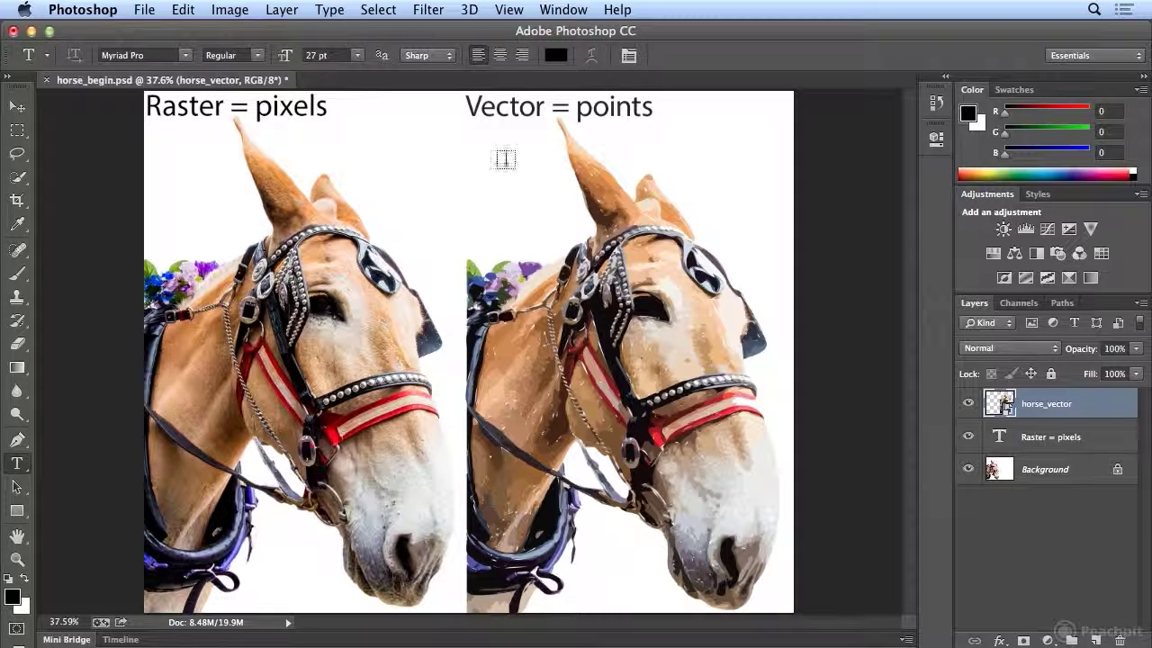
click(477, 144)
text(B)
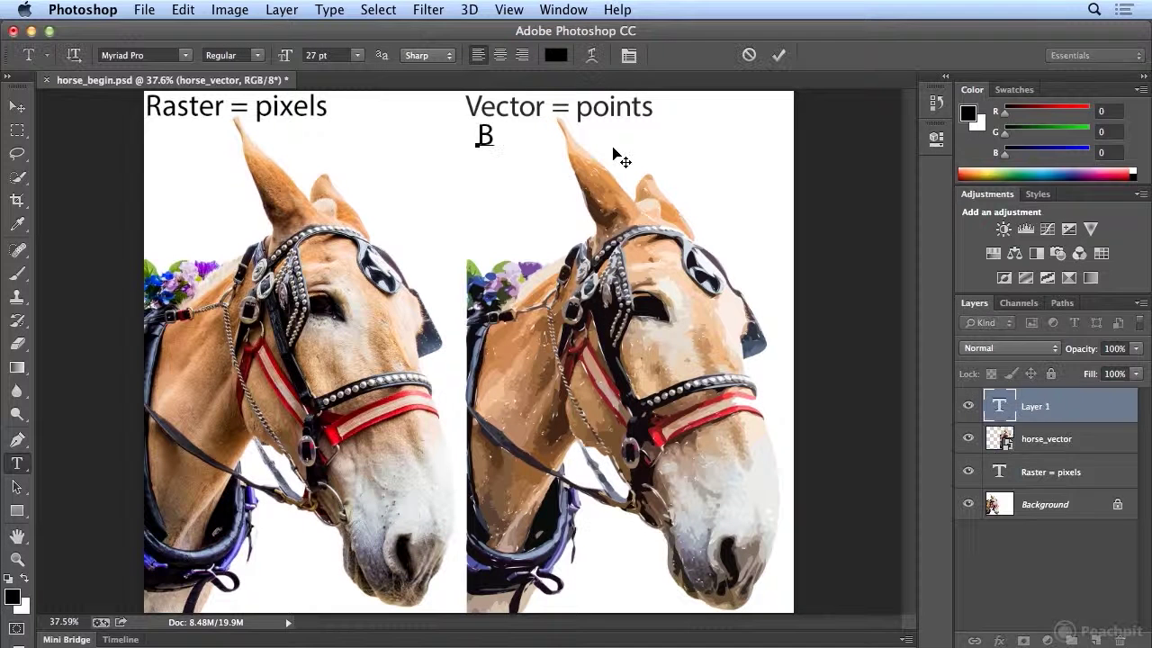
text(ezier Cu)
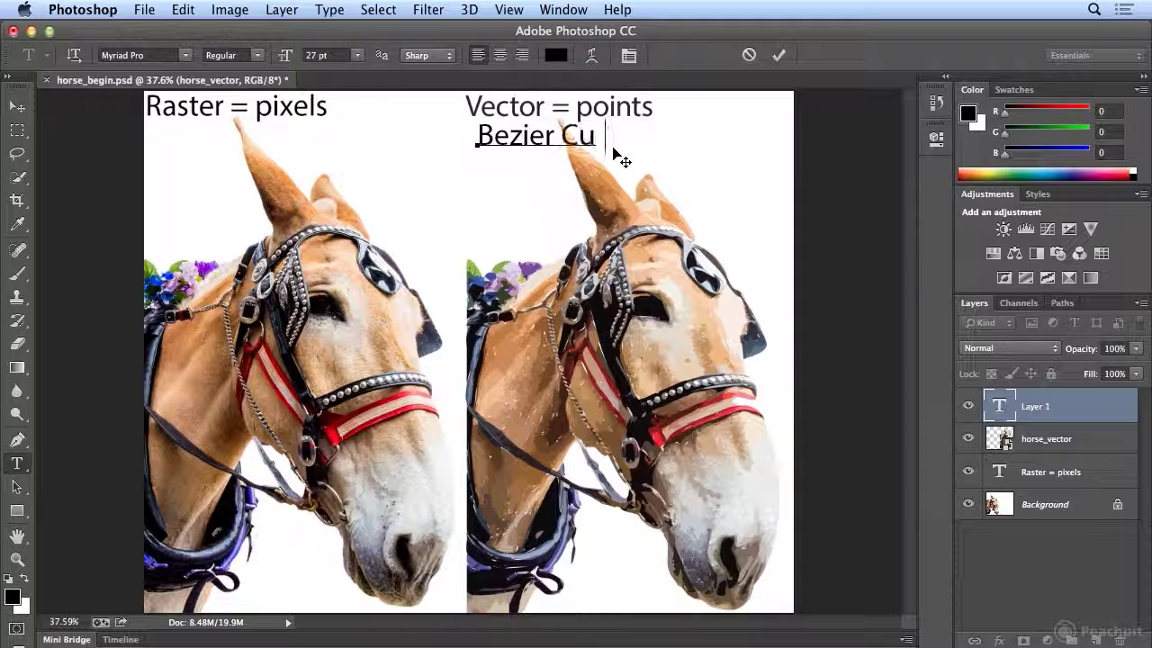
text(rve)
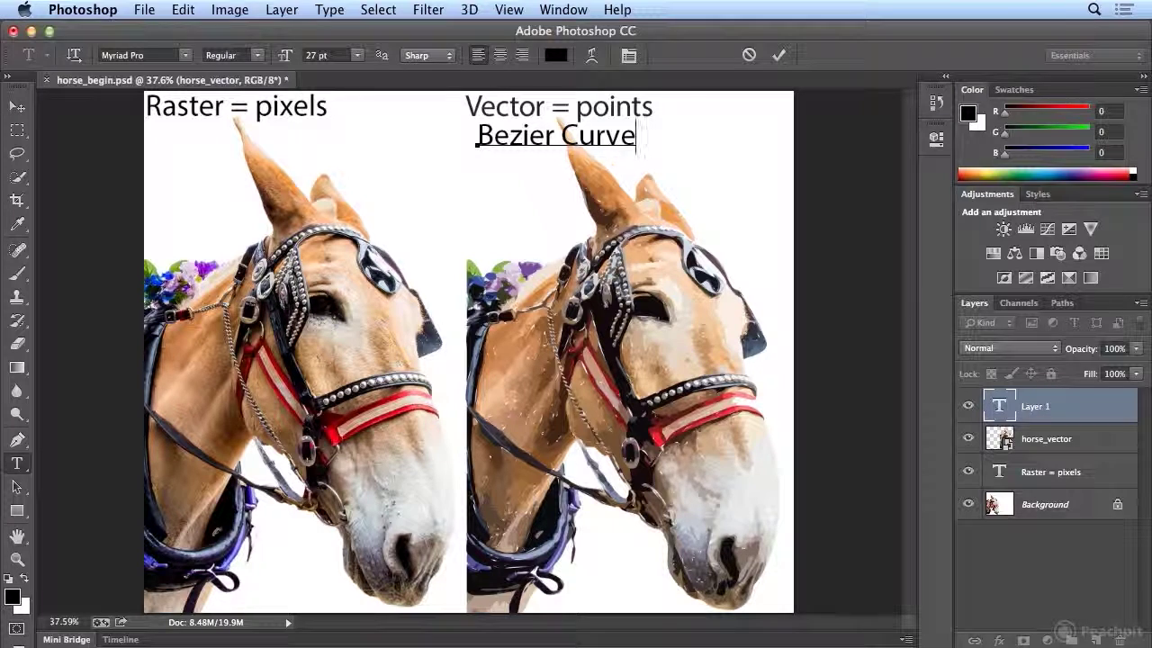
Step: Commit the Bezier Curve text, add 'Bitmap' below 'Raster = pixels', and nudge it down-right
click(17, 107)
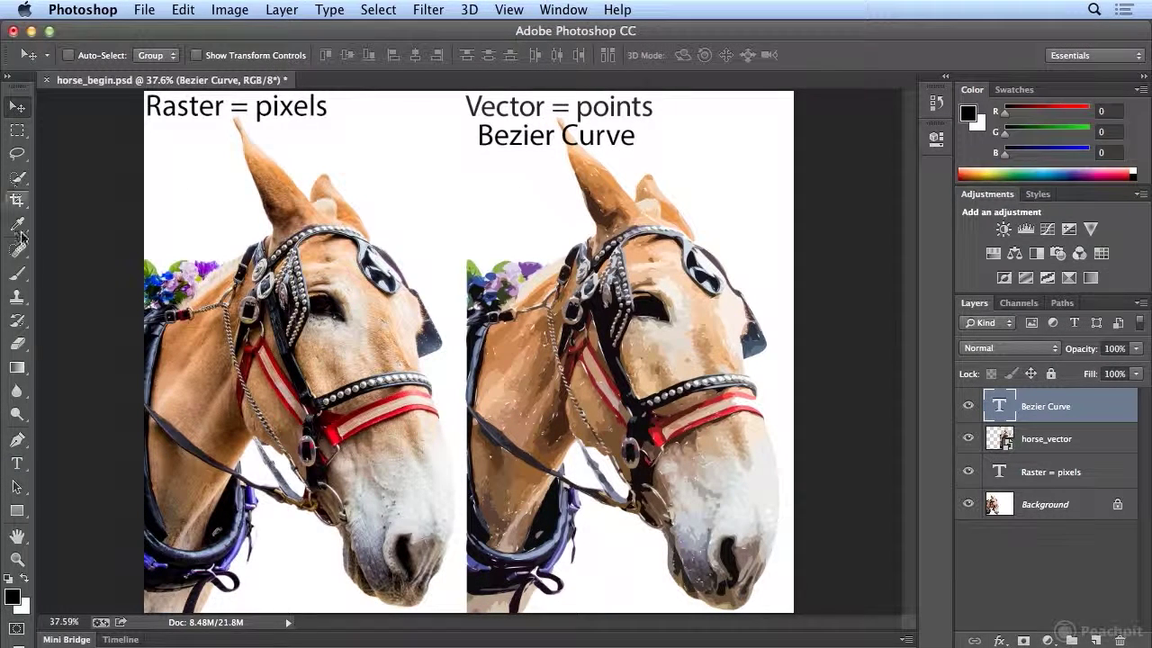
click(17, 462)
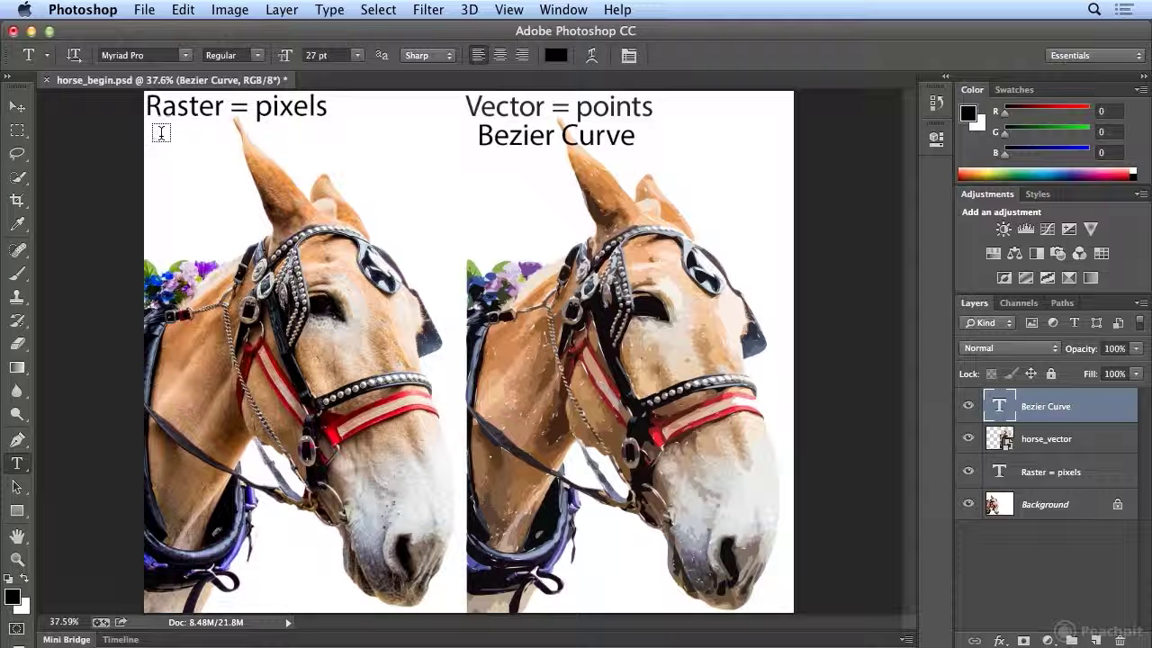
click(157, 135)
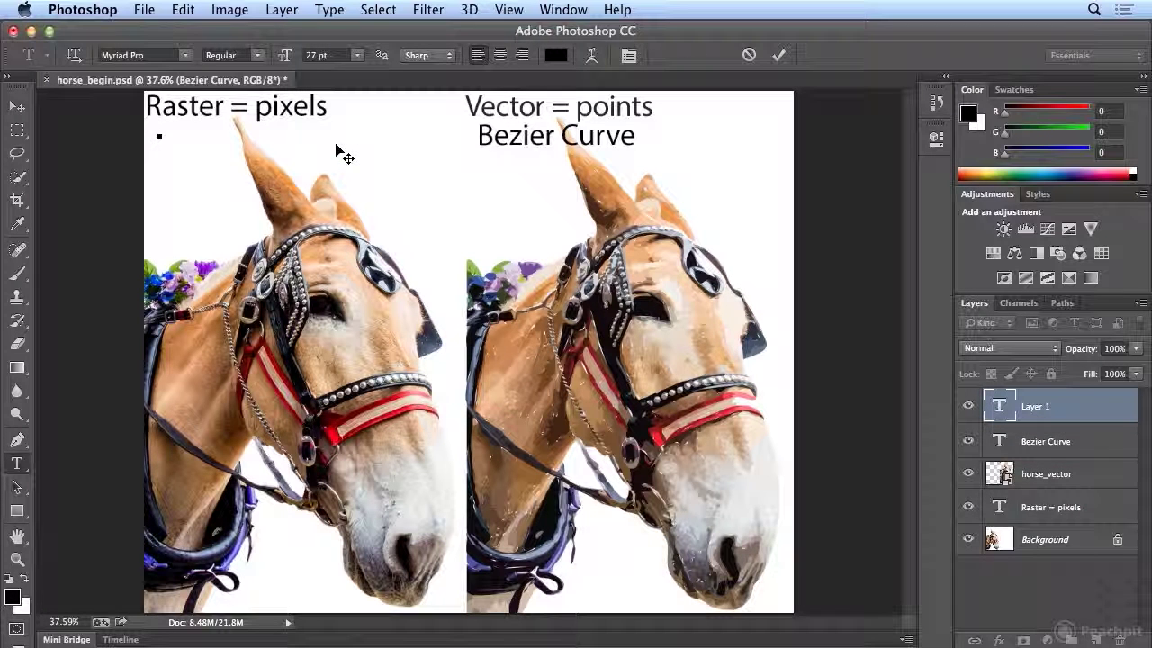
text(Bitmpa)
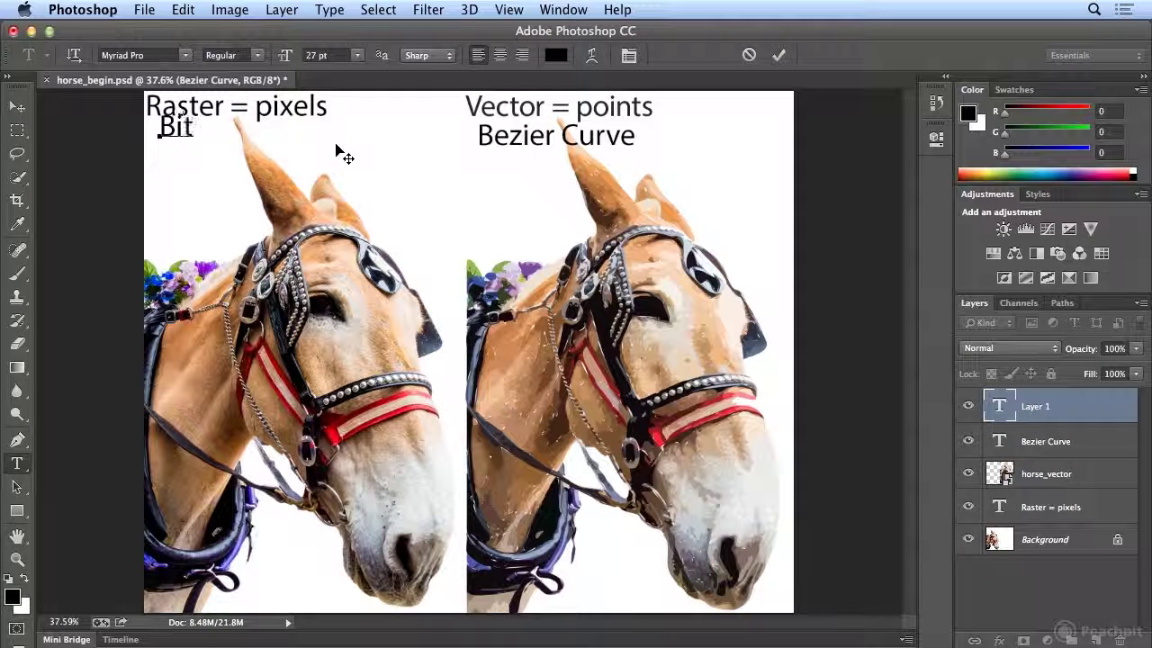
key(BackSpace)
key(BackSpace)
text(ap)
drag(213, 184, 221, 195)
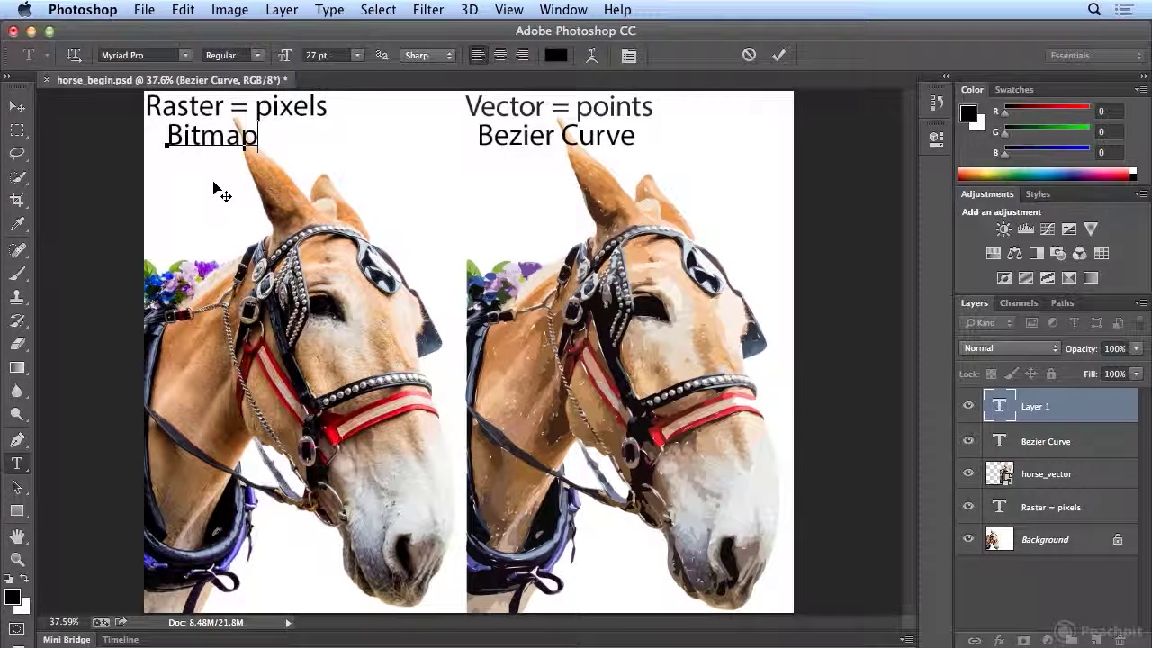